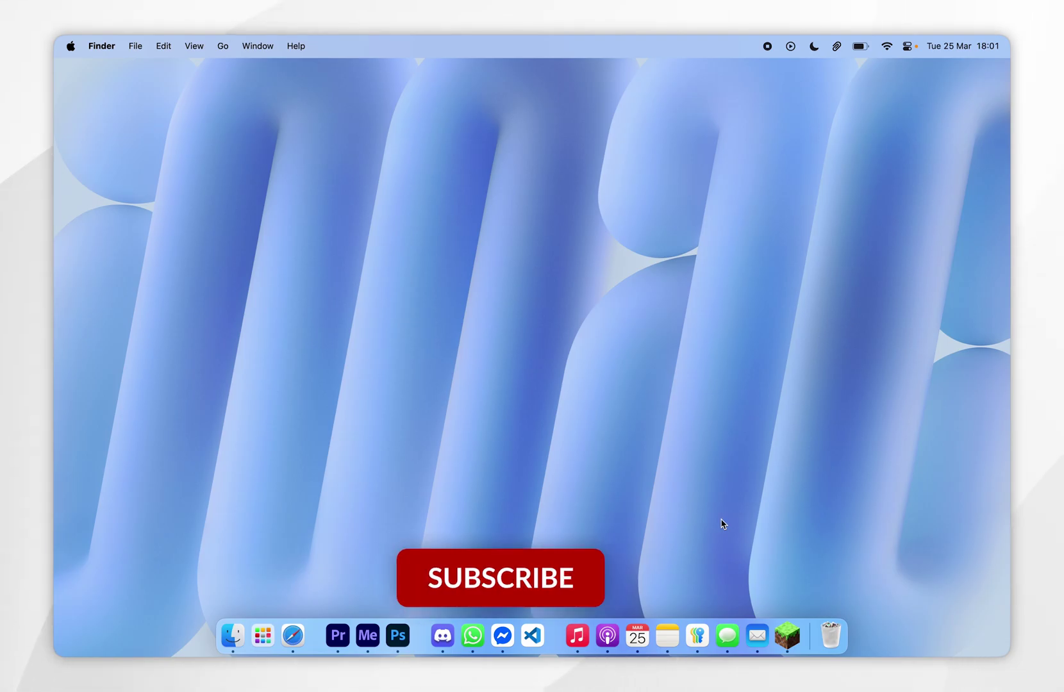
# Step: Bring up oracle.com's Java Downloads page and scroll to the JDK 24 macOS download table
pyautogui.click(787, 635)
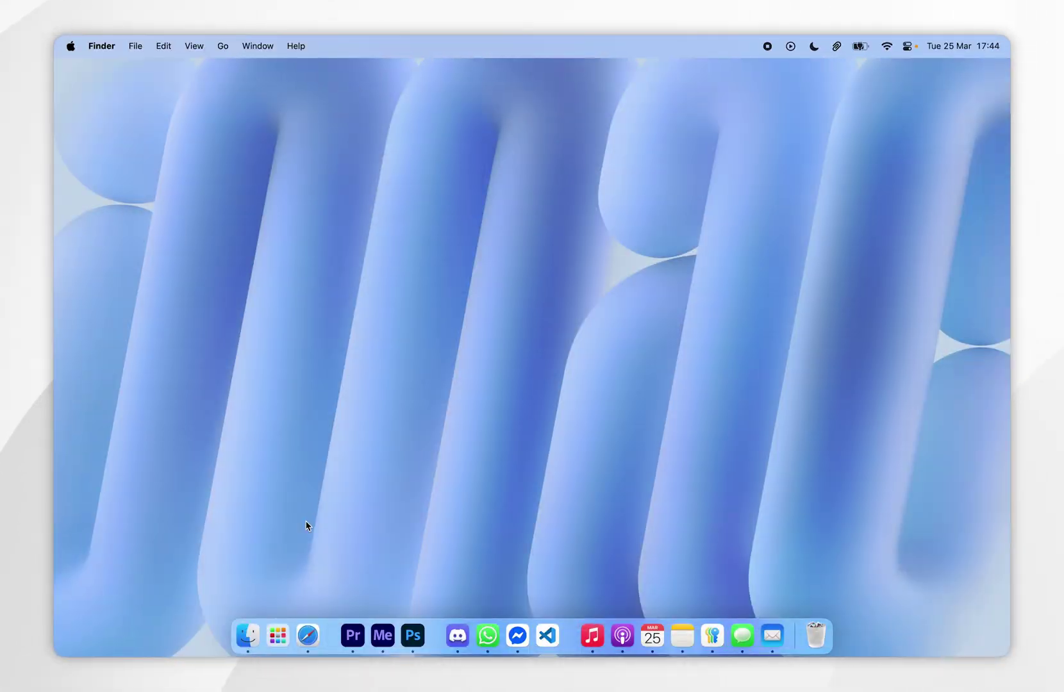
pyautogui.click(300, 640)
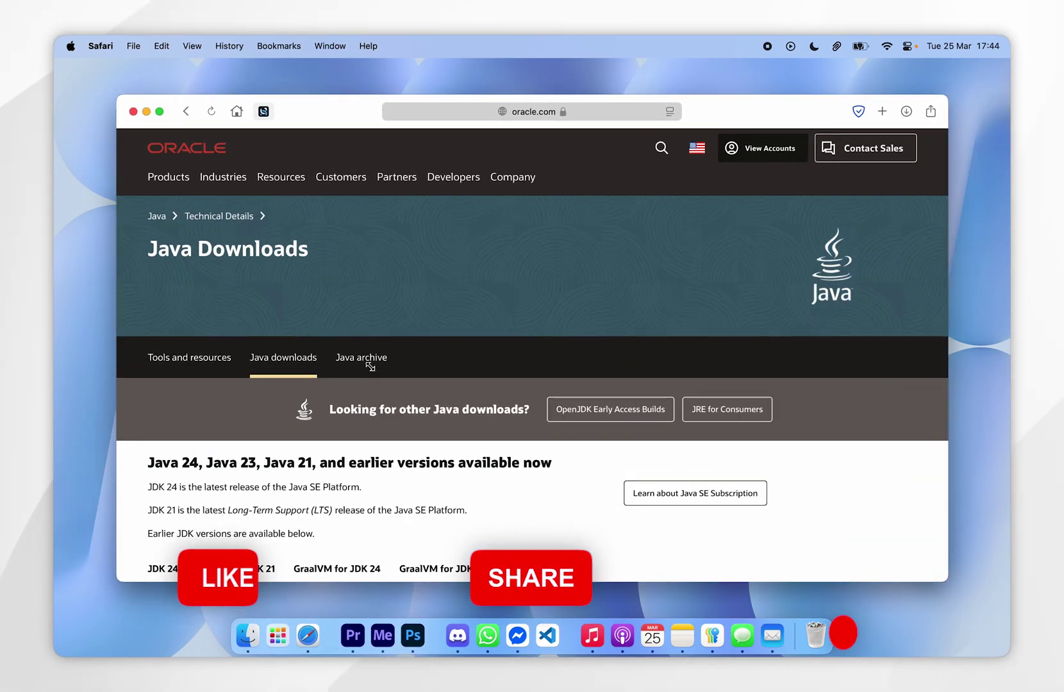
pyautogui.scroll(-10, 370, 360)
pyautogui.scroll(-1, 370, 360)
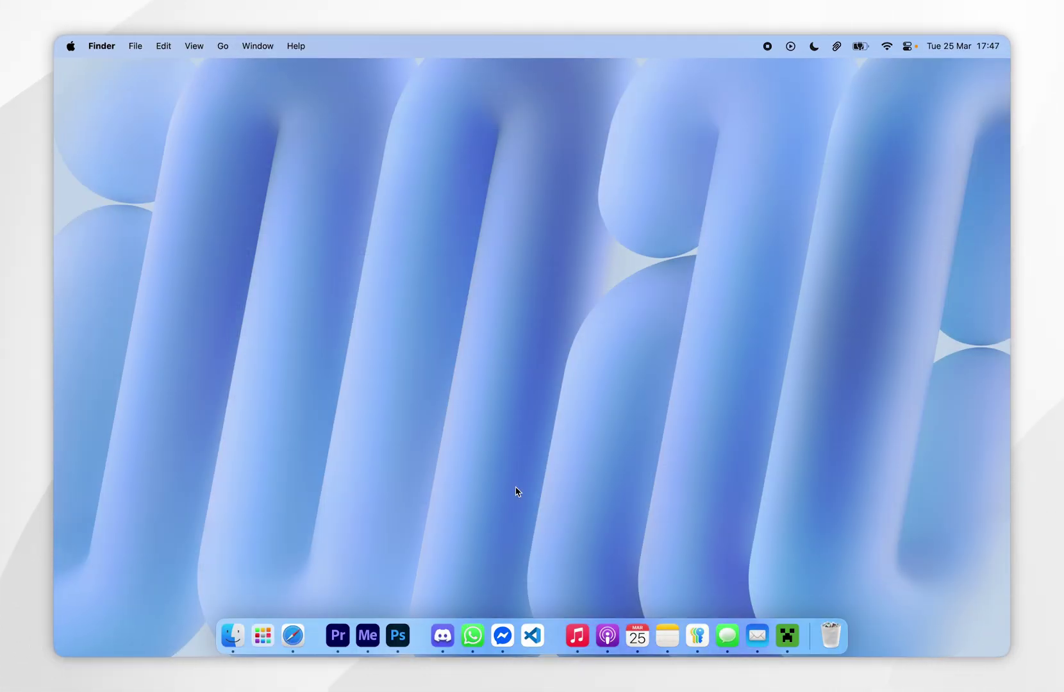
pyautogui.click(795, 637)
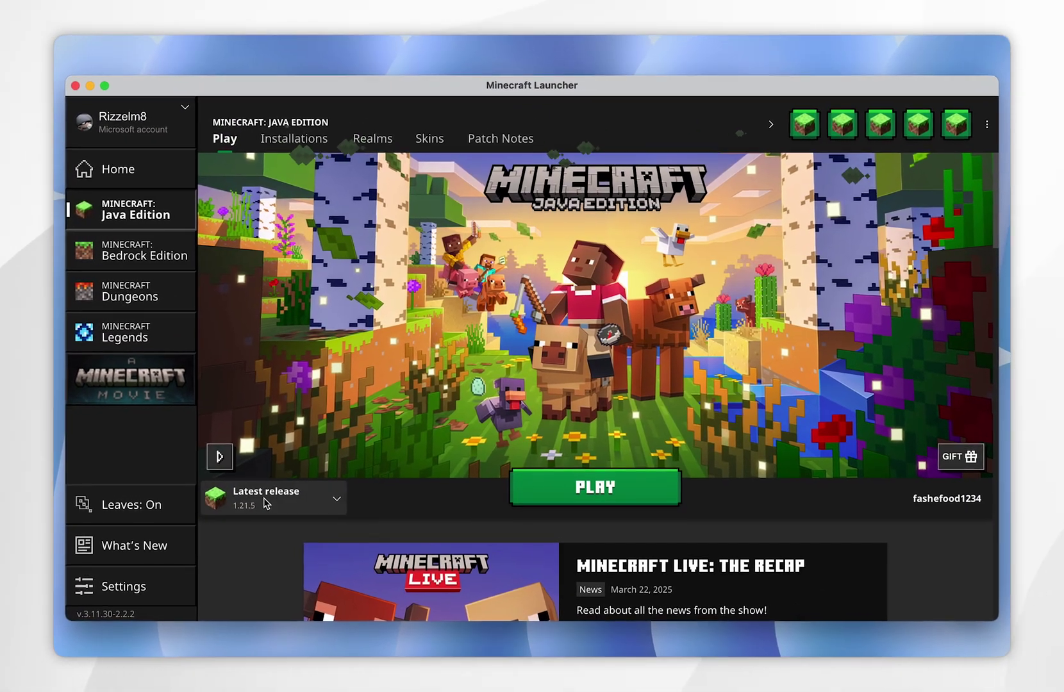
pyautogui.click(266, 504)
pyautogui.click(260, 431)
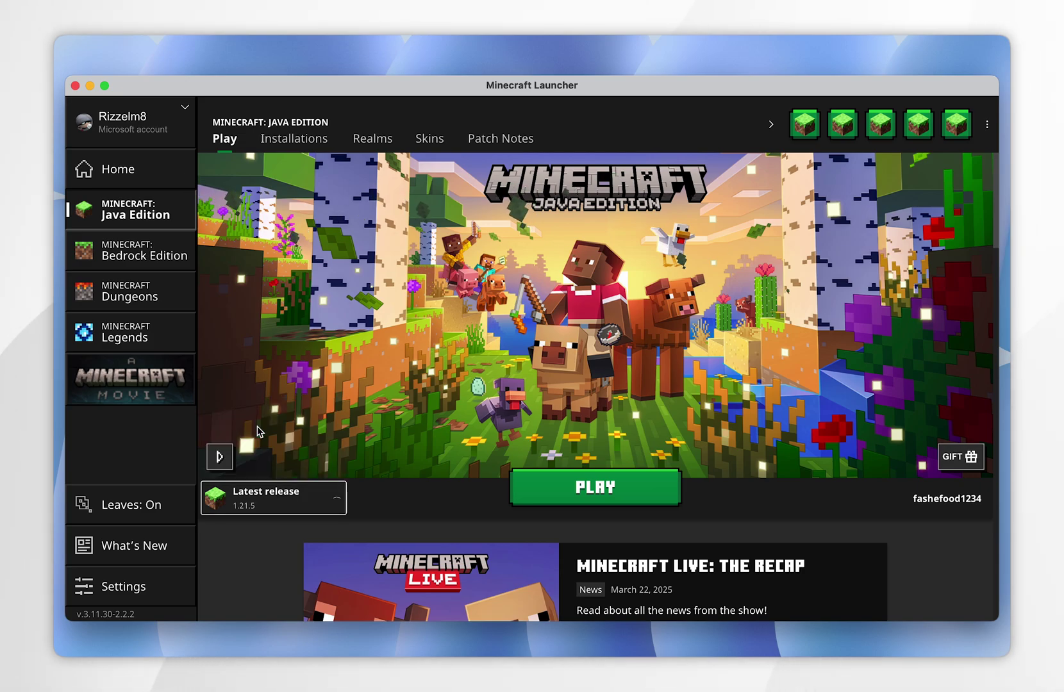
pyautogui.click(599, 489)
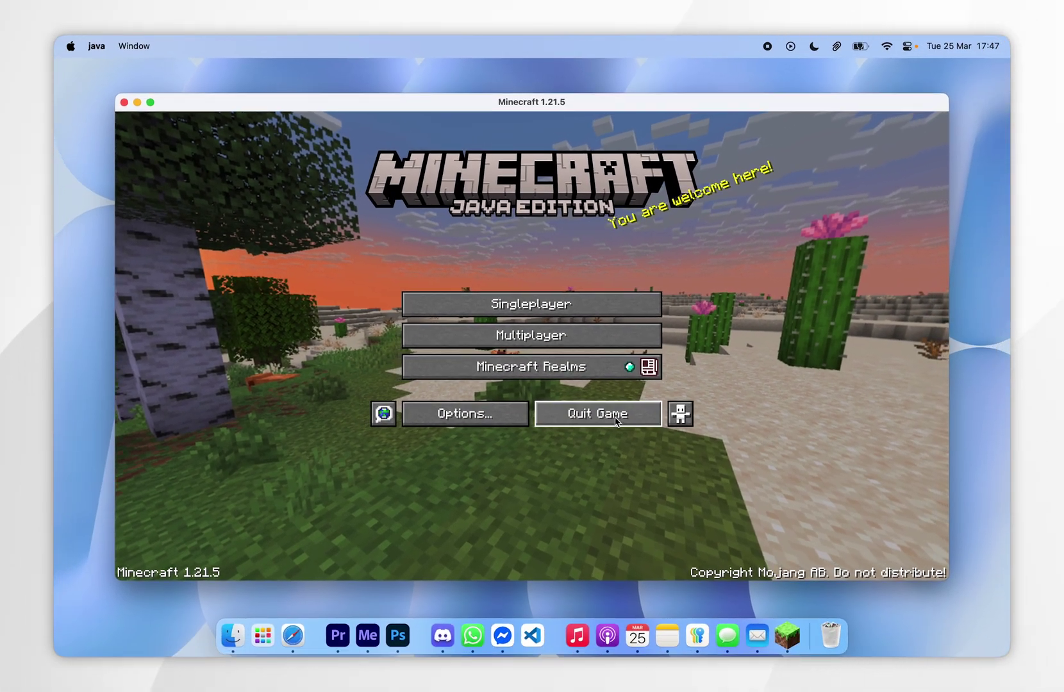
pyautogui.click(605, 431)
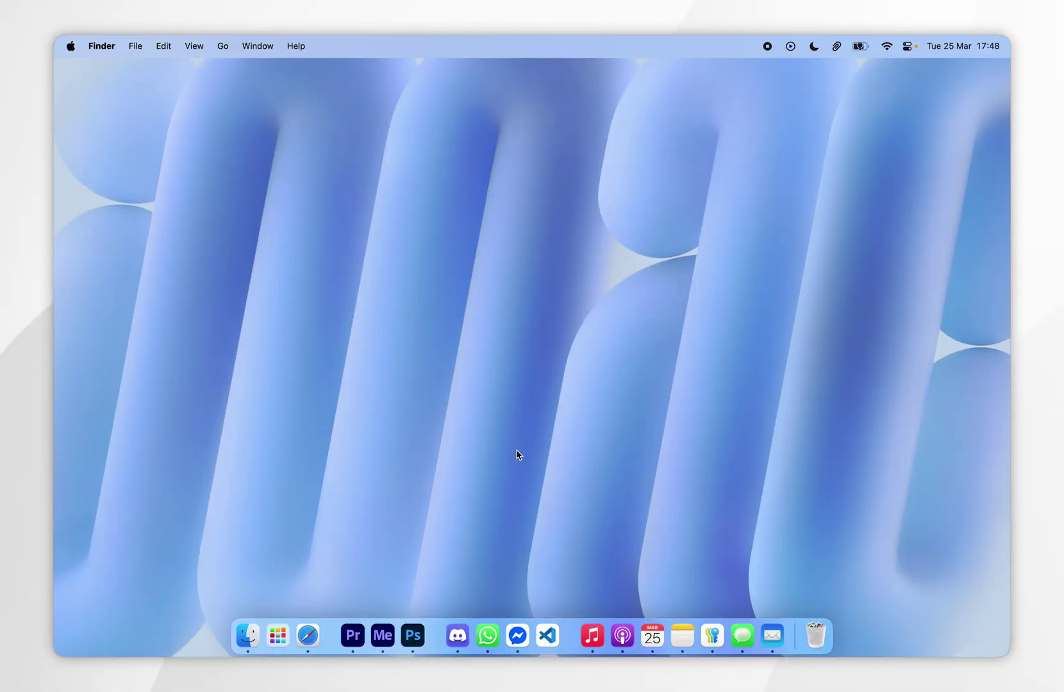
# Step: Save the Universal/.JAR fabric-installer-1.0.1.jar from fabricmc.net's Download page to the Desktop
pyautogui.click(308, 635)
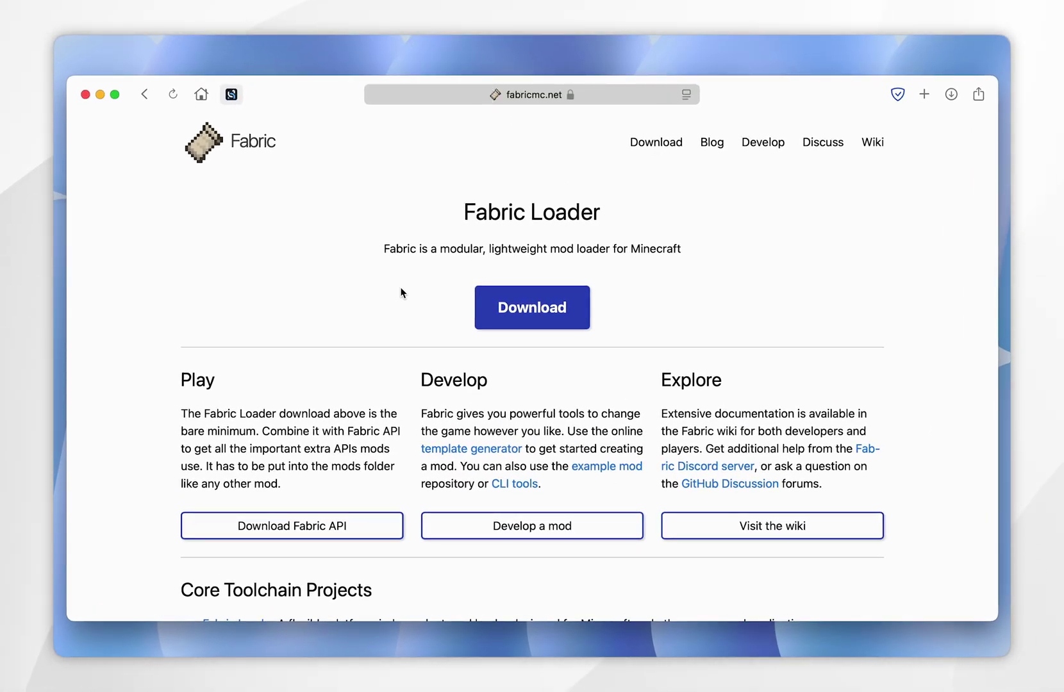
pyautogui.click(519, 310)
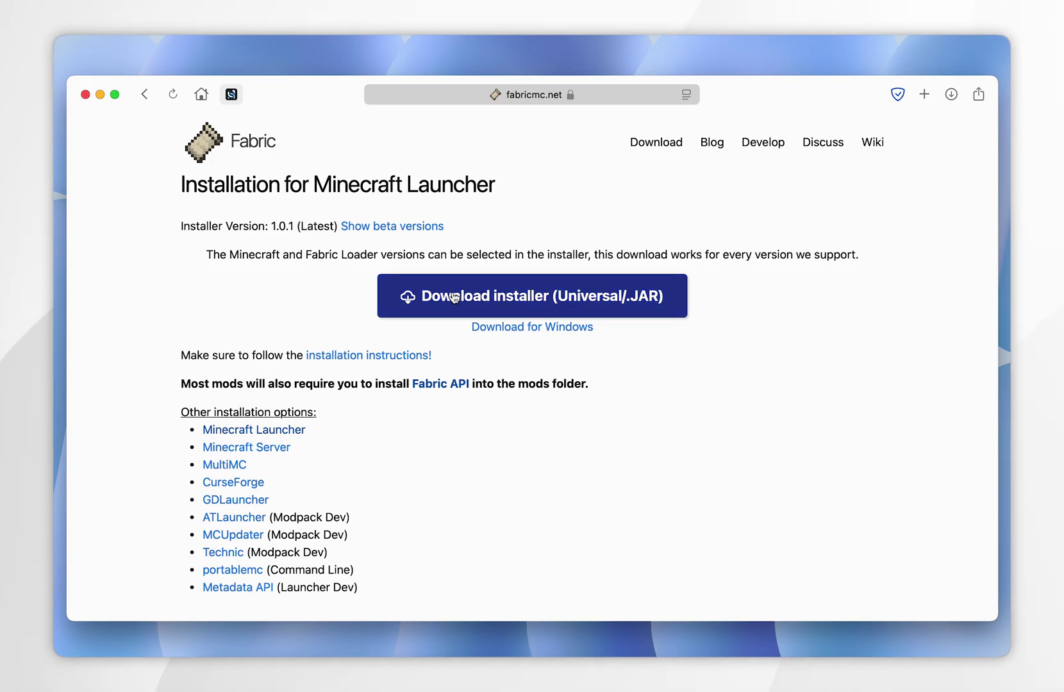
pyautogui.click(479, 295)
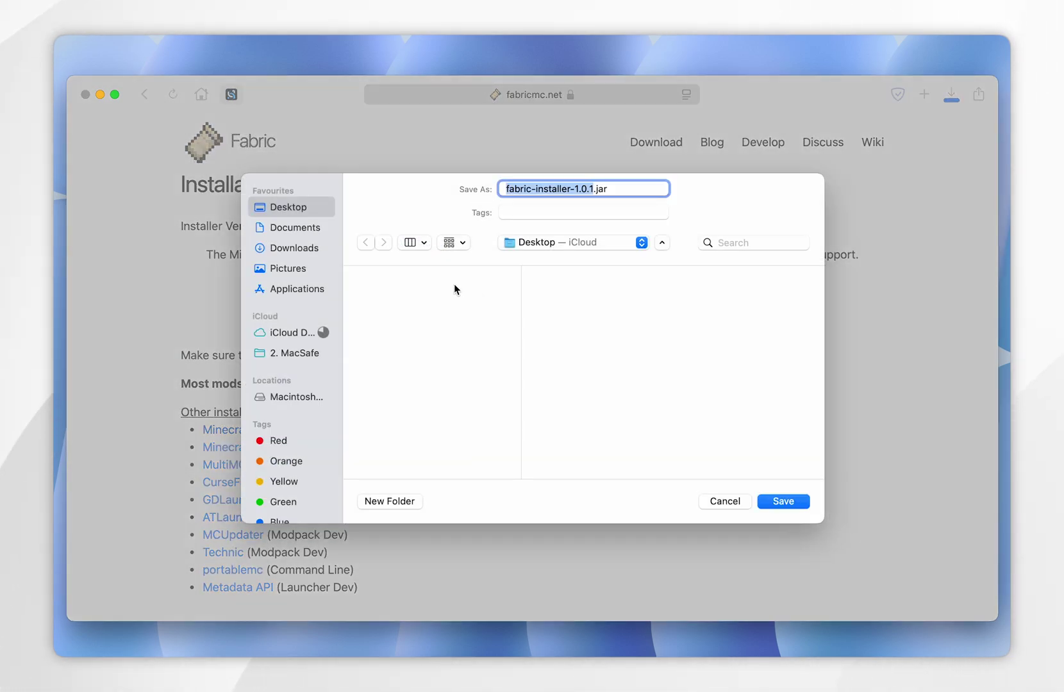
pyautogui.click(773, 501)
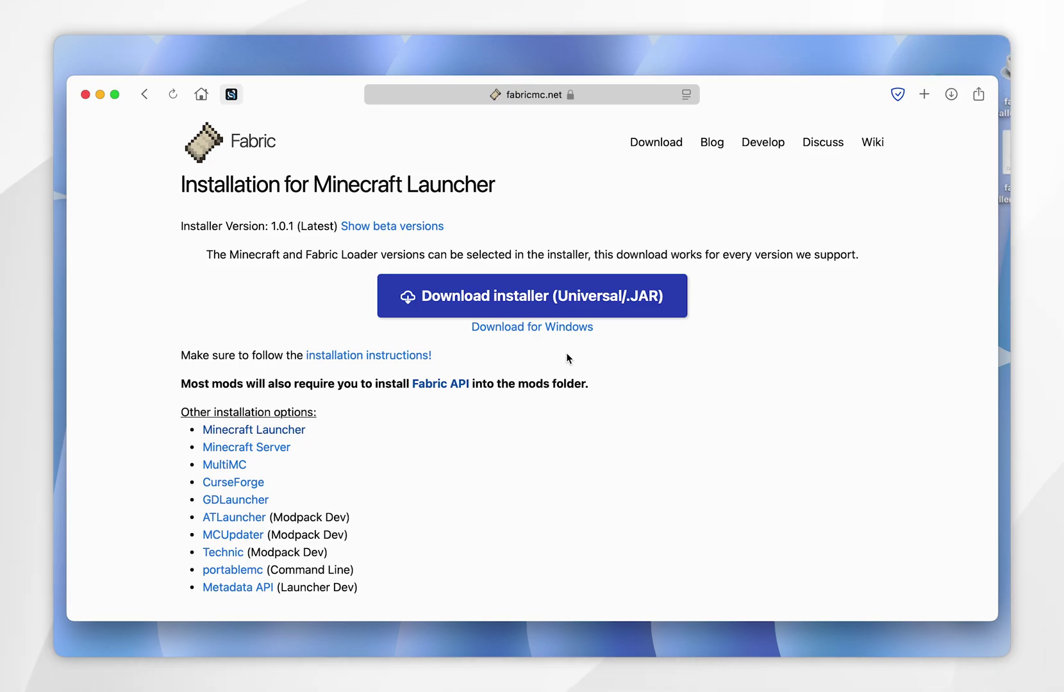
pyautogui.hscroll(-5, 568, 358)
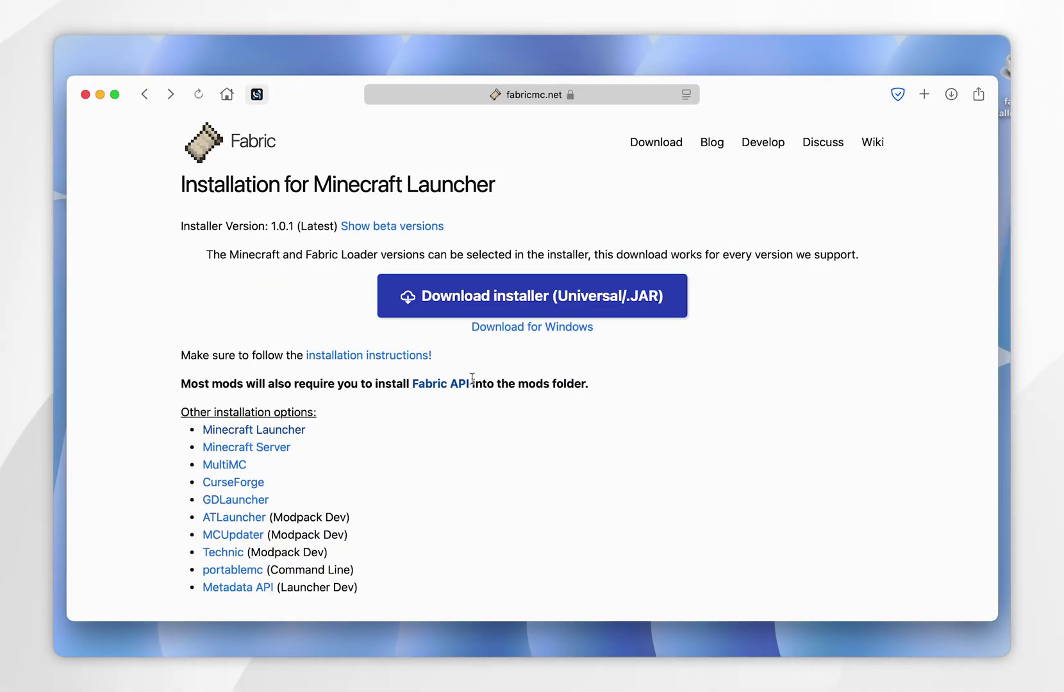
# Step: Open the Fabric API project on CurseForge and show its Files list
pyautogui.click(439, 386)
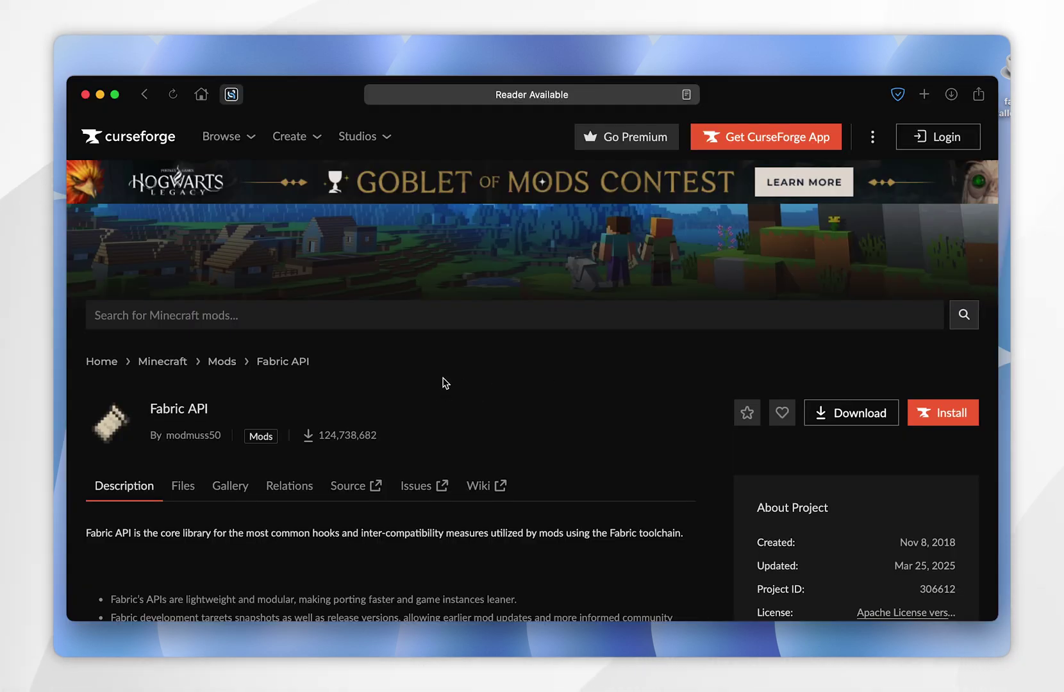
pyautogui.scroll(-5, 492, 370)
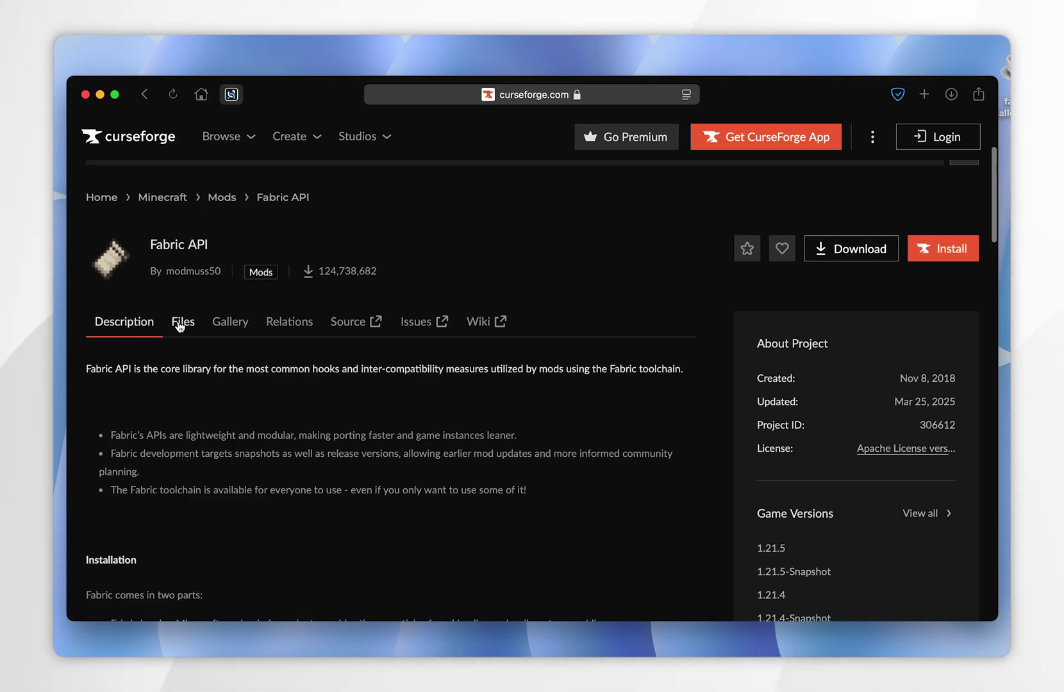
pyautogui.click(179, 324)
pyautogui.scroll(-5, 556, 399)
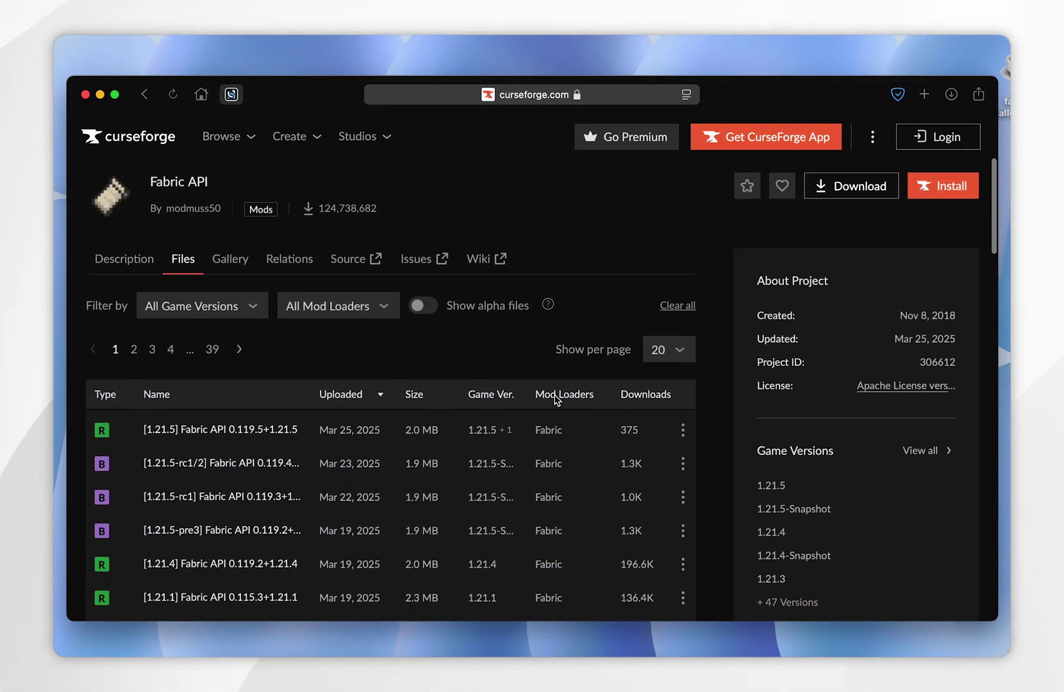
pyautogui.scroll(-4, 555, 399)
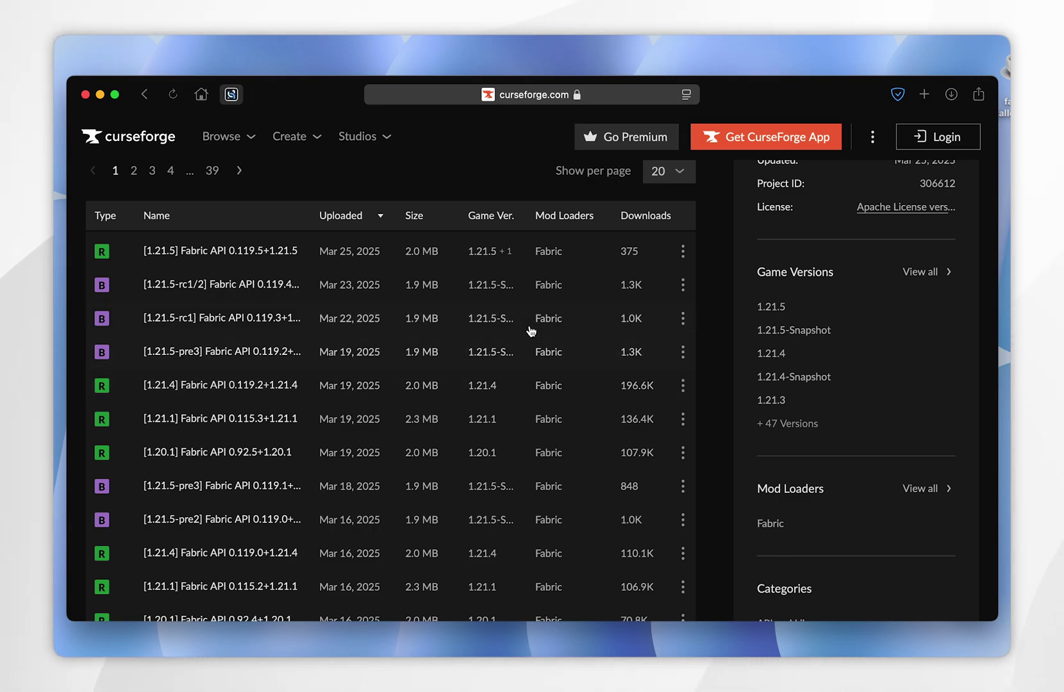
# Step: Download the [1.21.5] Fabric API 0.119.5 file and save it to the Desktop
pyautogui.moveTo(491, 259)
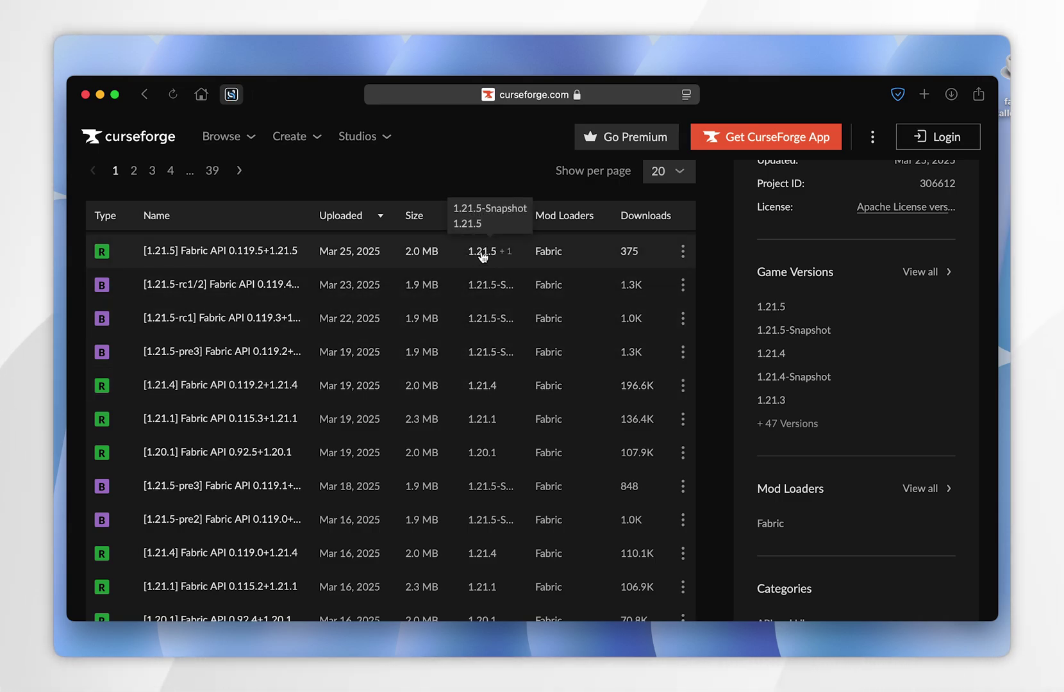
pyautogui.click(244, 251)
pyautogui.scroll(-5, 614, 430)
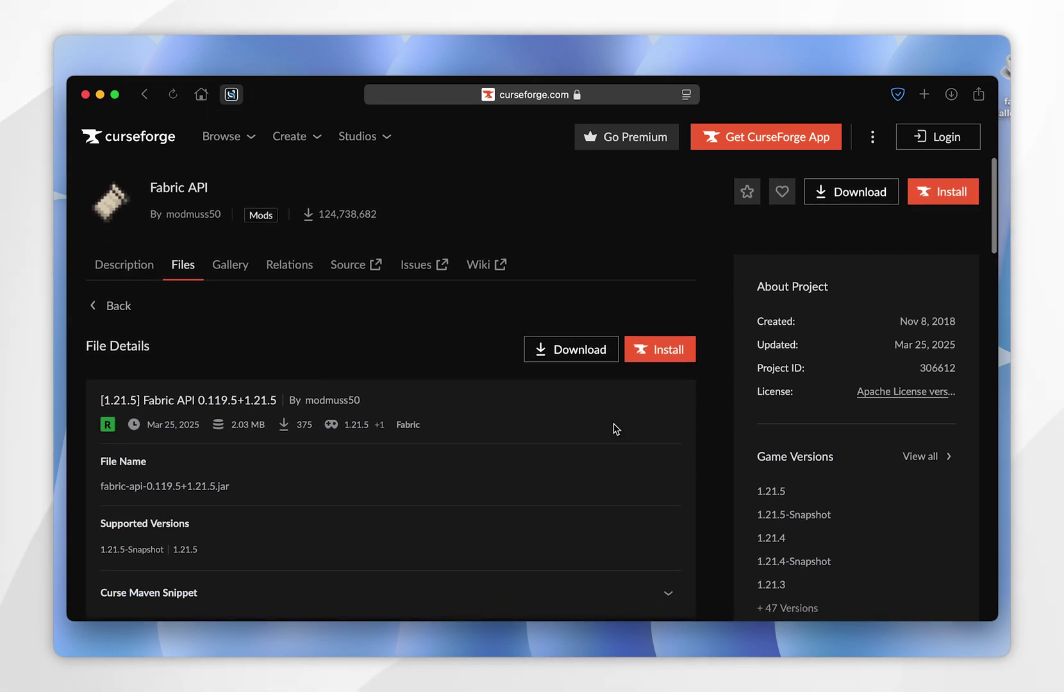
pyautogui.click(564, 354)
pyautogui.scroll(-5, 464, 381)
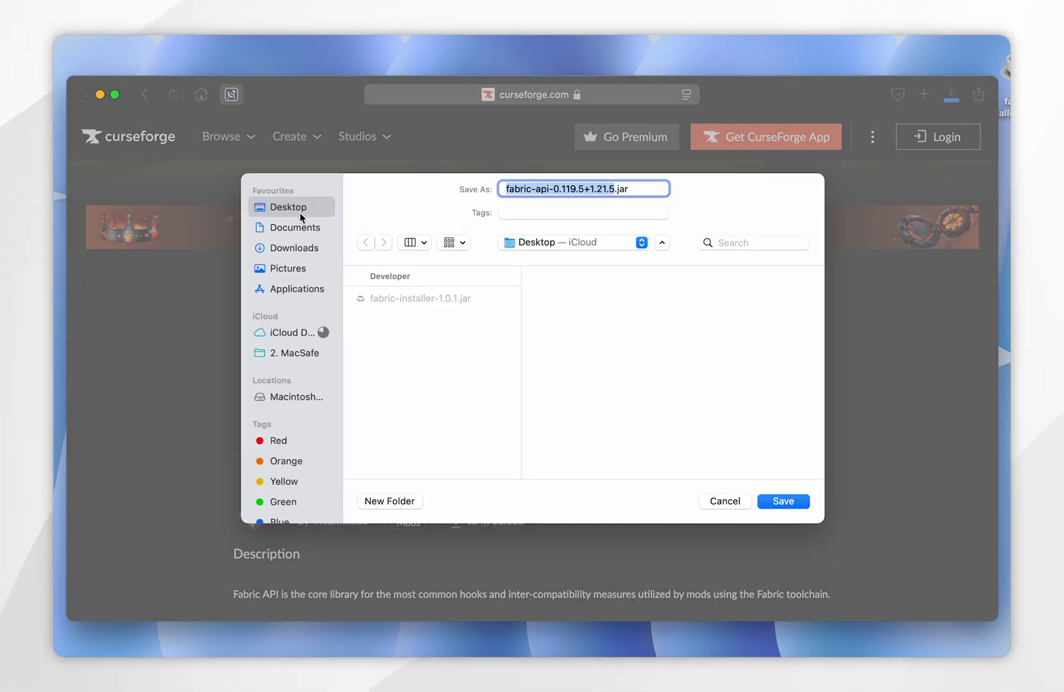
pyautogui.click(781, 500)
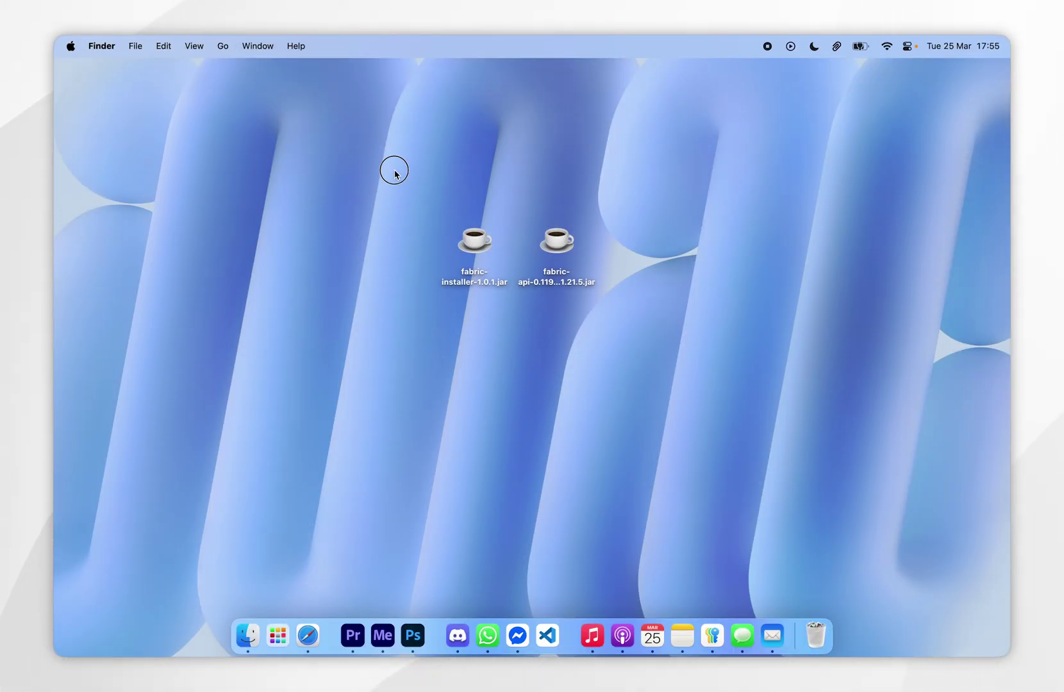
pyautogui.moveTo(394, 170); pyautogui.dragTo(503, 314)
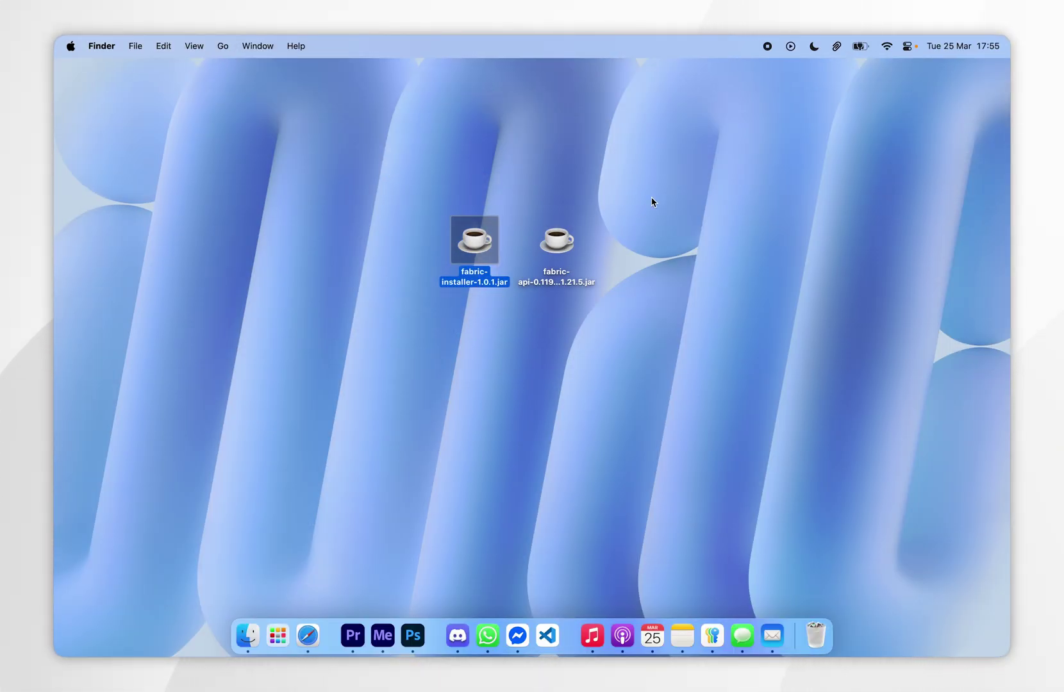
pyautogui.moveTo(642, 184); pyautogui.dragTo(512, 333)
pyautogui.click(513, 335)
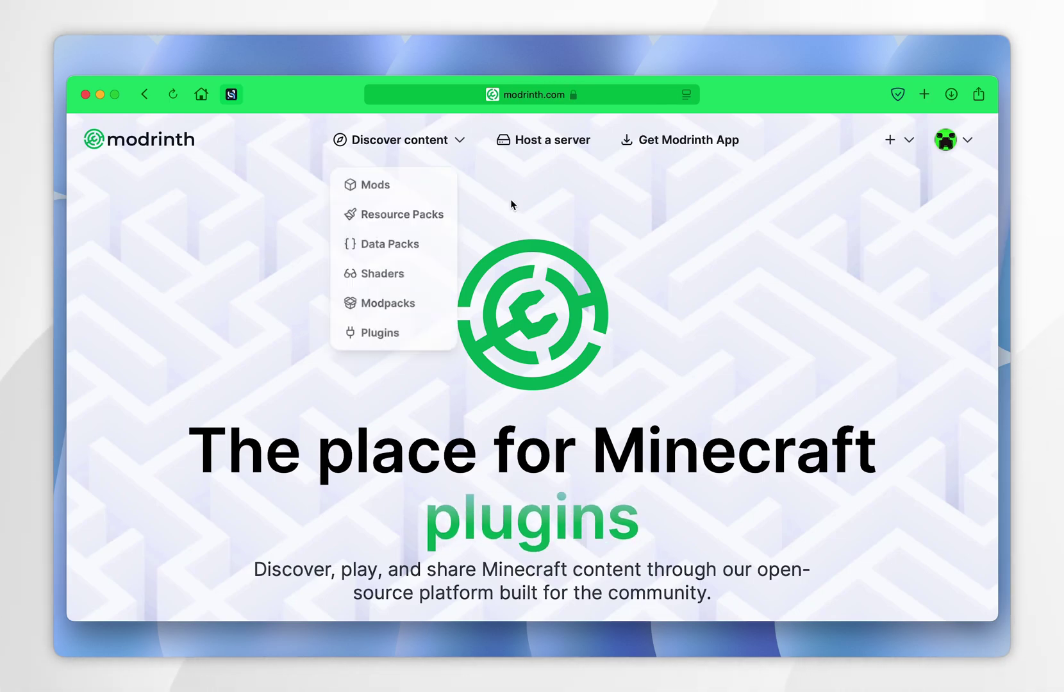
# Step: Find Sodium in Modrinth's mods catalogue and show its Versions list
pyautogui.scroll(-5, 398, 394)
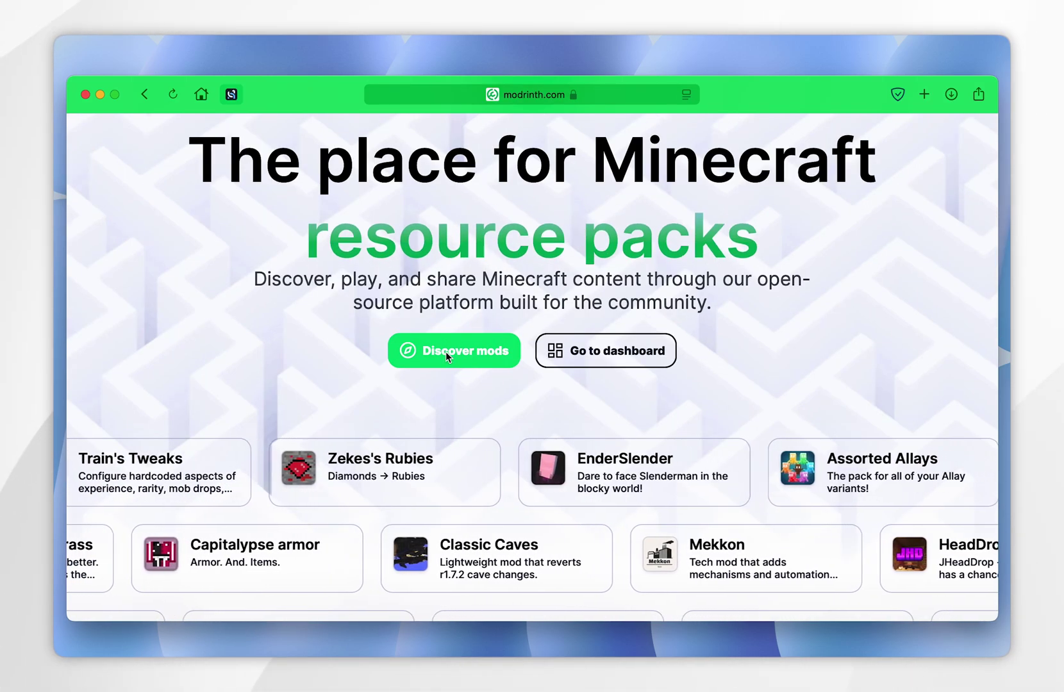
pyautogui.click(445, 351)
pyautogui.scroll(-5, 681, 373)
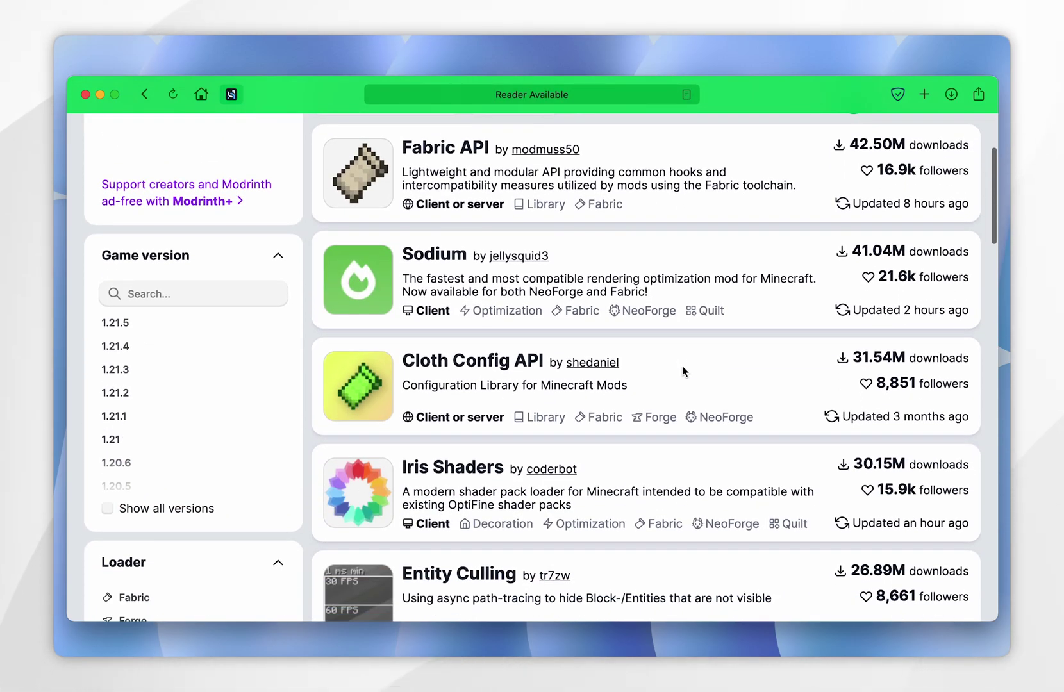
pyautogui.scroll(3, 683, 370)
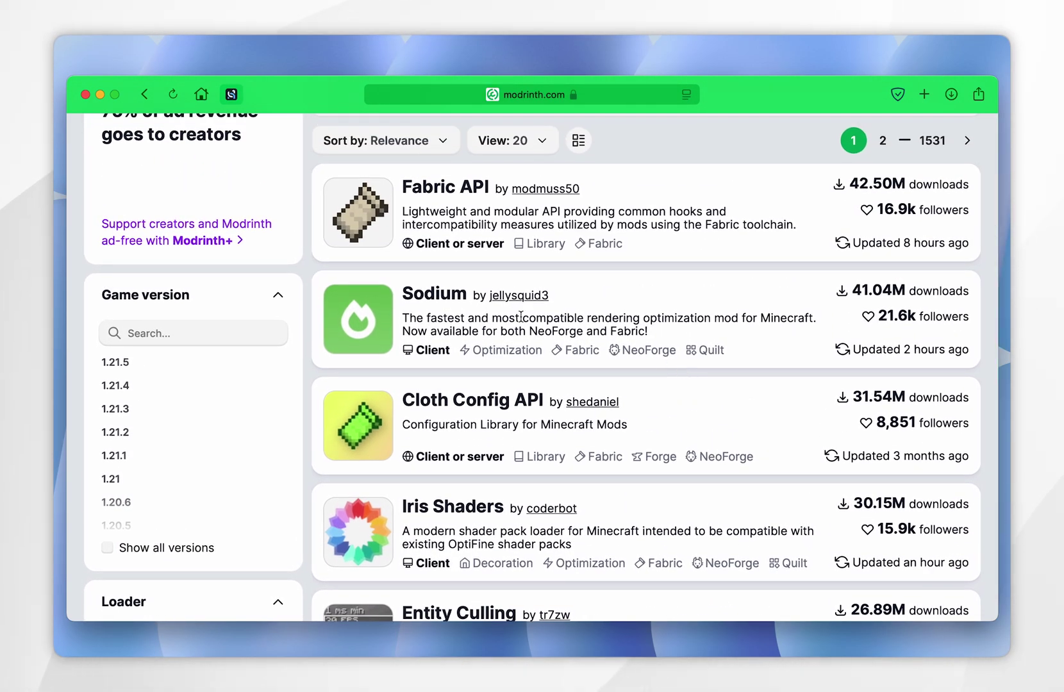
pyautogui.click(434, 296)
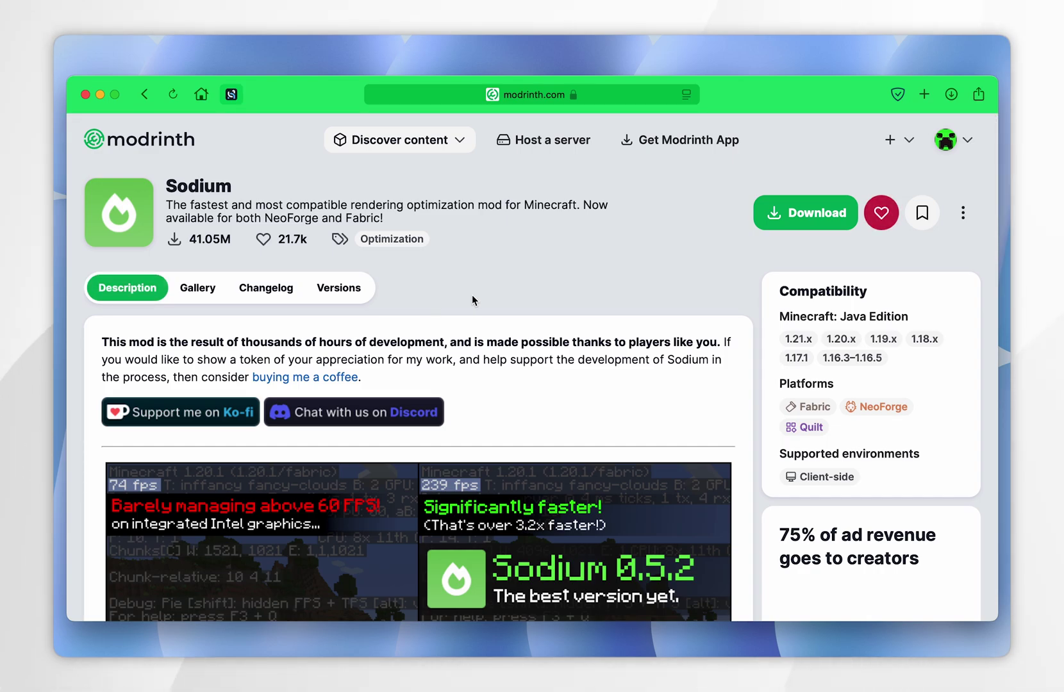
pyautogui.click(338, 290)
# Step: Download the mc1.21.5-0.6.11-fabric Sodium jar and save it to the Desktop
pyautogui.scroll(-5, 546, 342)
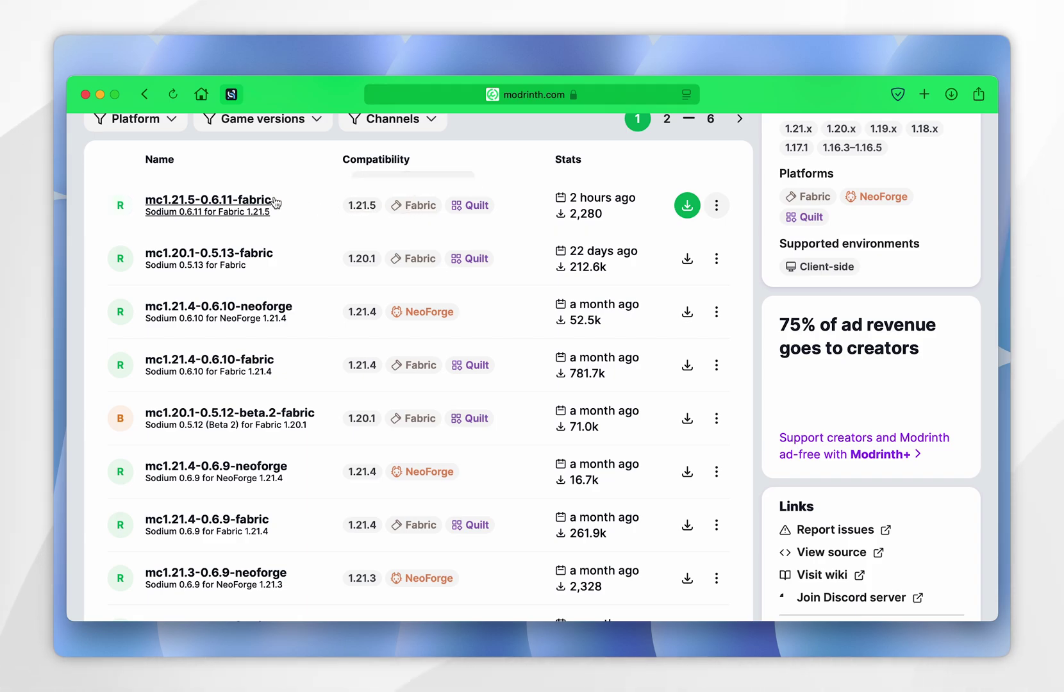
pyautogui.click(207, 203)
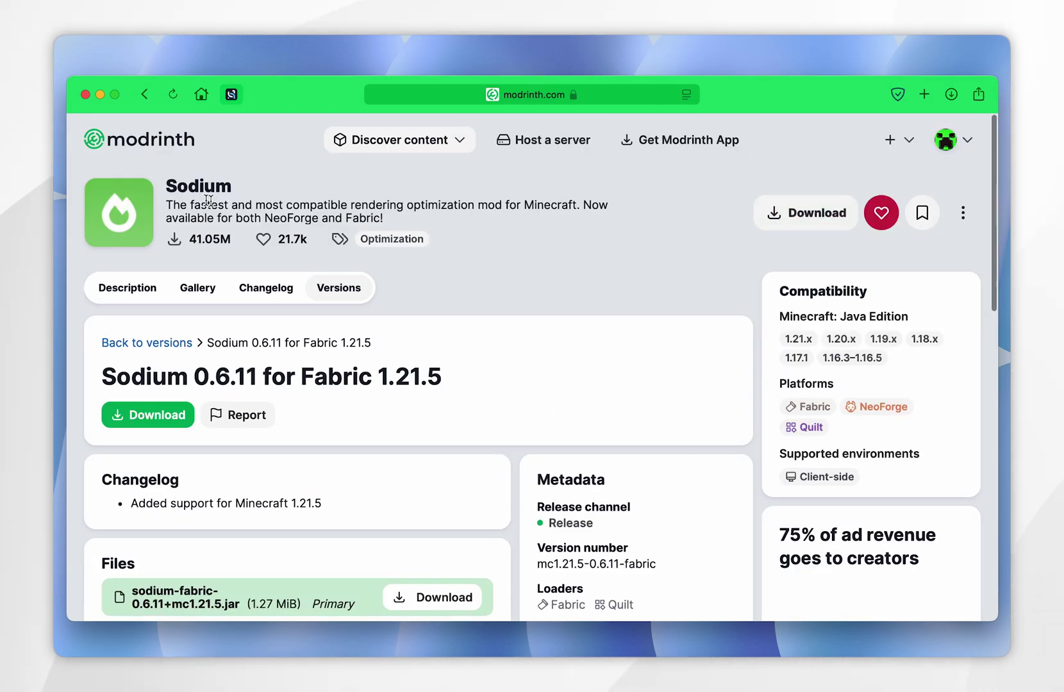
pyautogui.click(157, 418)
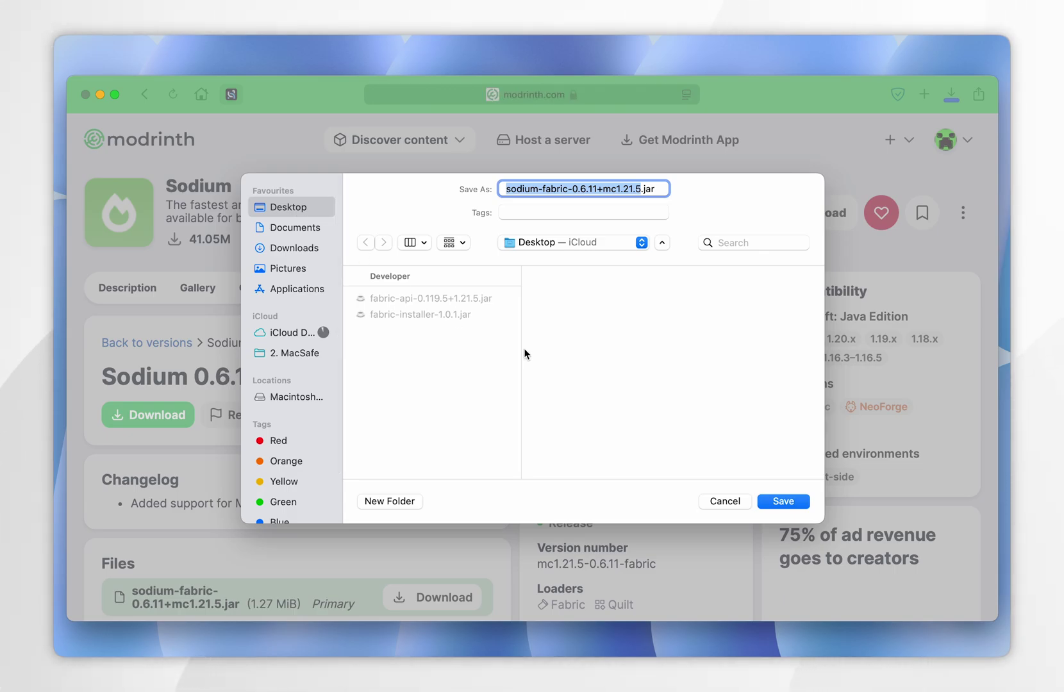
pyautogui.click(782, 500)
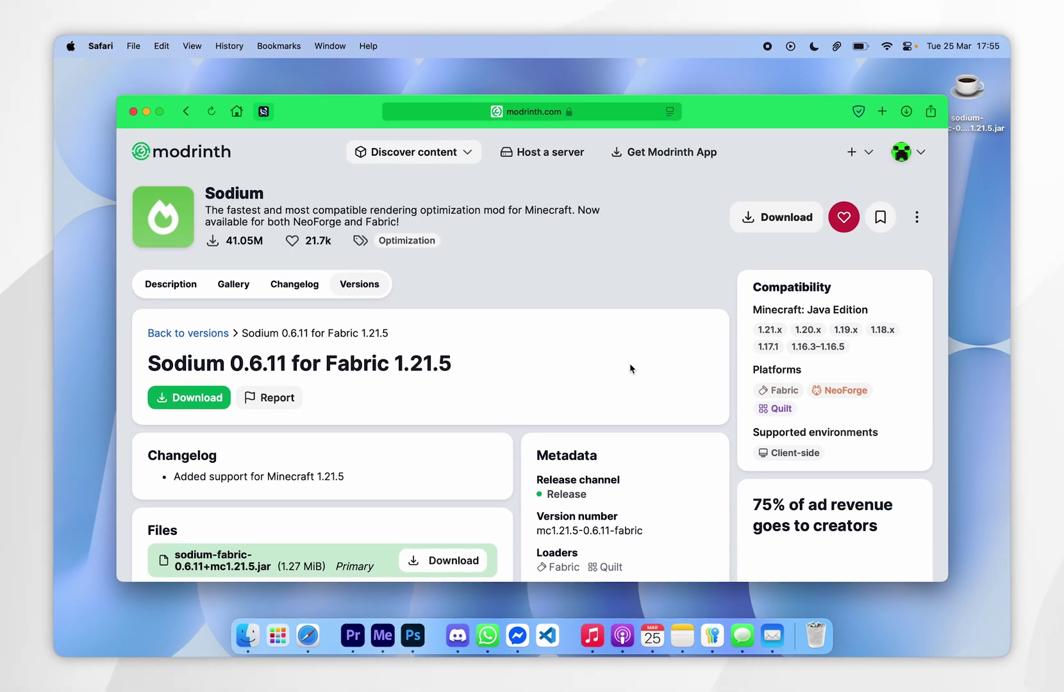
pyautogui.press('F11')
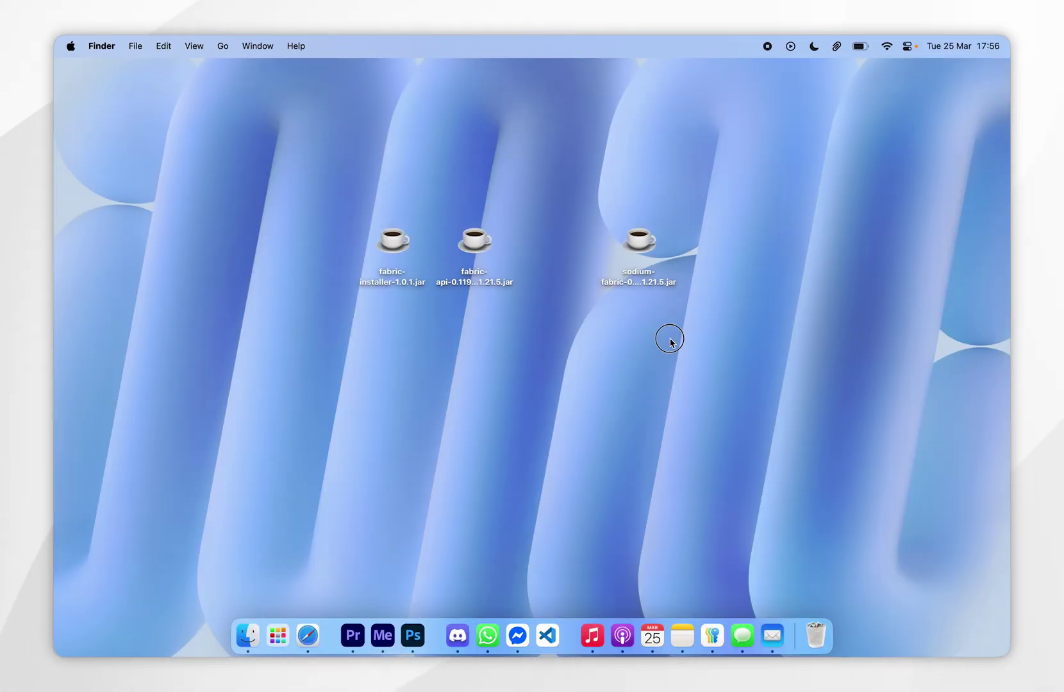
# Step: Try opening fabric-installer-1.0.1.jar on the desktop and dismiss macOS's not-opened warning
pyautogui.moveTo(667, 336); pyautogui.dragTo(366, 256)
pyautogui.click(529, 346)
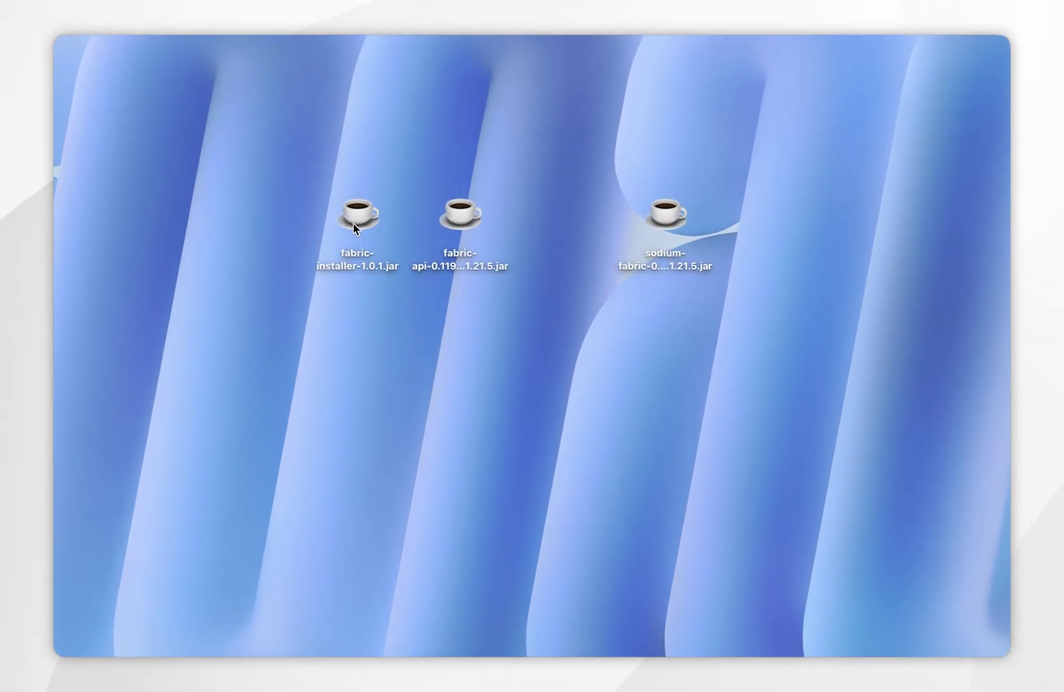
pyautogui.doubleClick(389, 249)
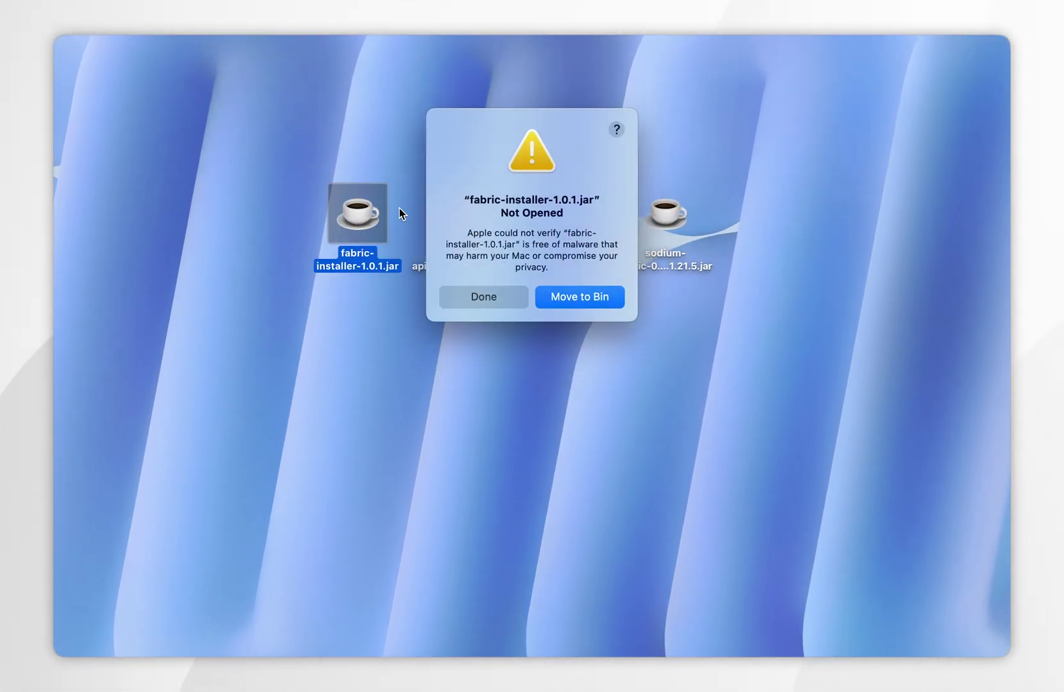
pyautogui.click(487, 299)
pyautogui.click(491, 322)
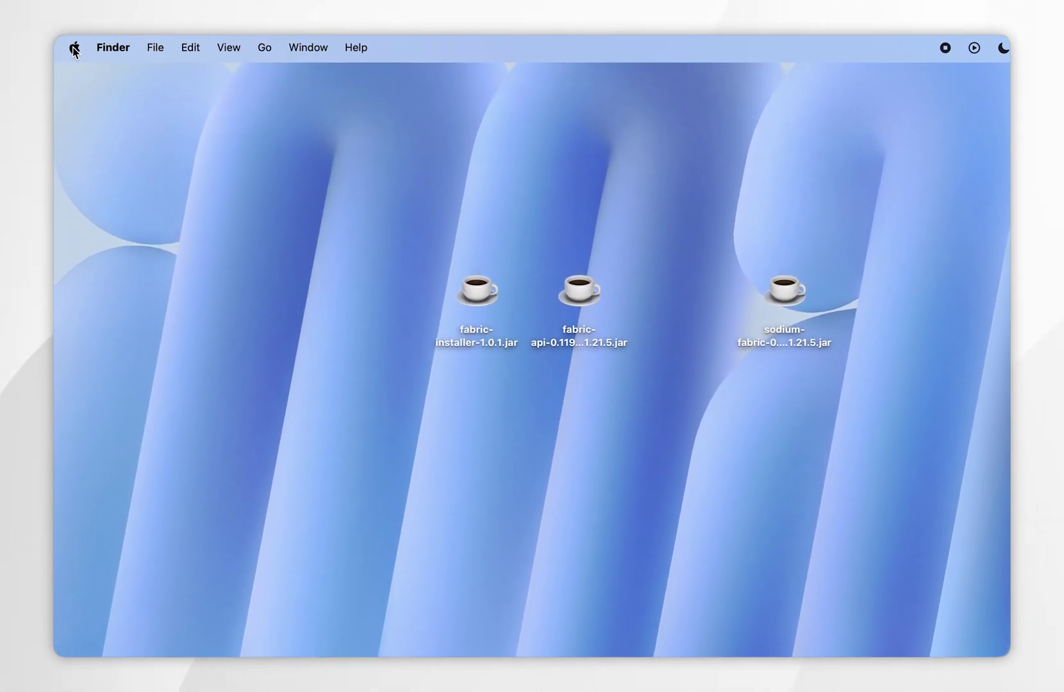
# Step: Approve the blocked fabric-installer-1.0.1.jar with Open Anyway in Privacy & Security settings
pyautogui.click(74, 47)
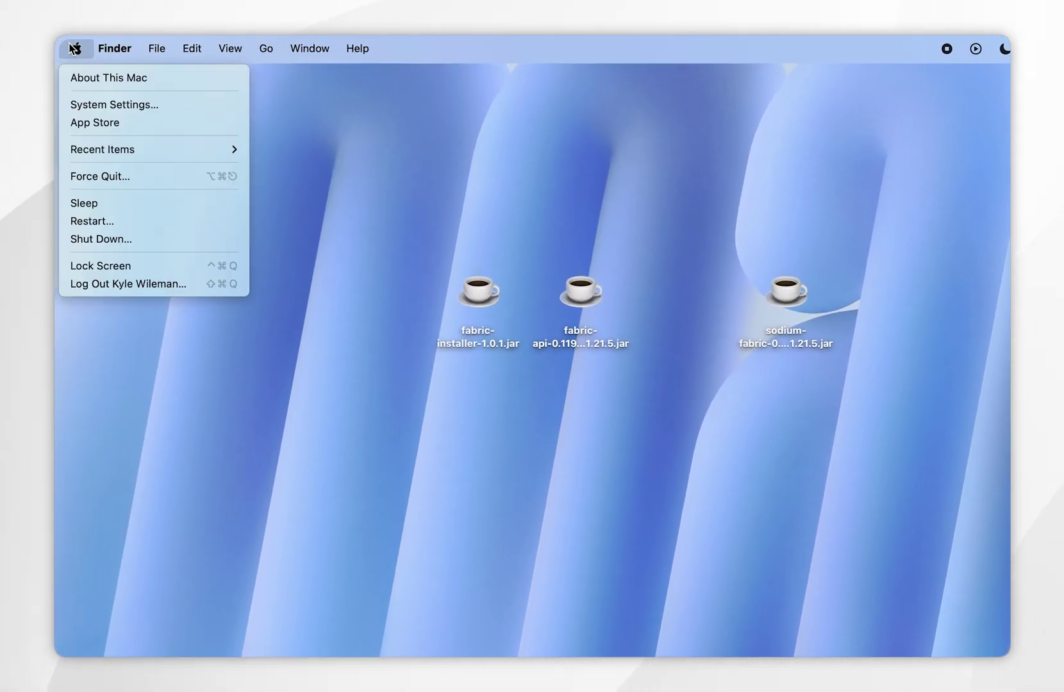
pyautogui.click(179, 106)
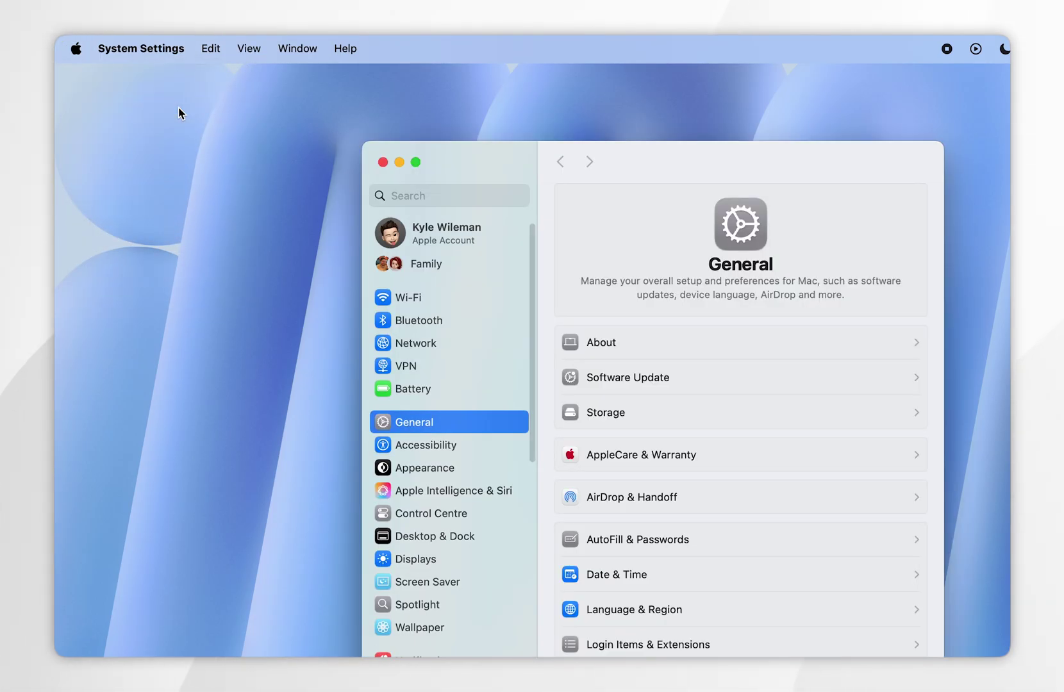
pyautogui.scroll(-6, 450, 464)
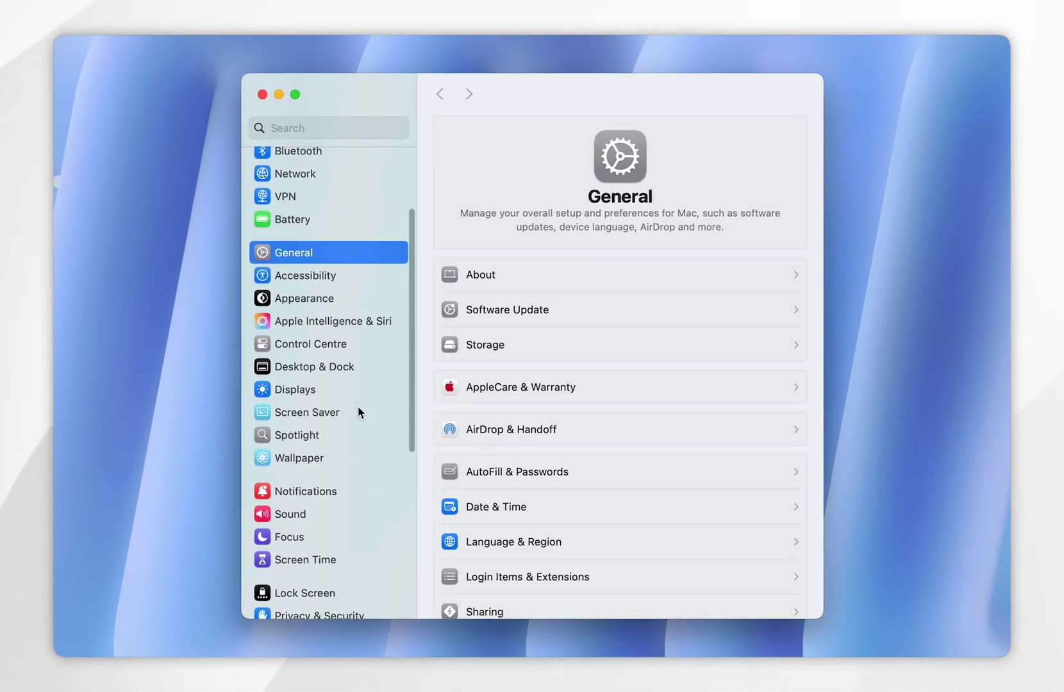
pyautogui.scroll(-4, 359, 412)
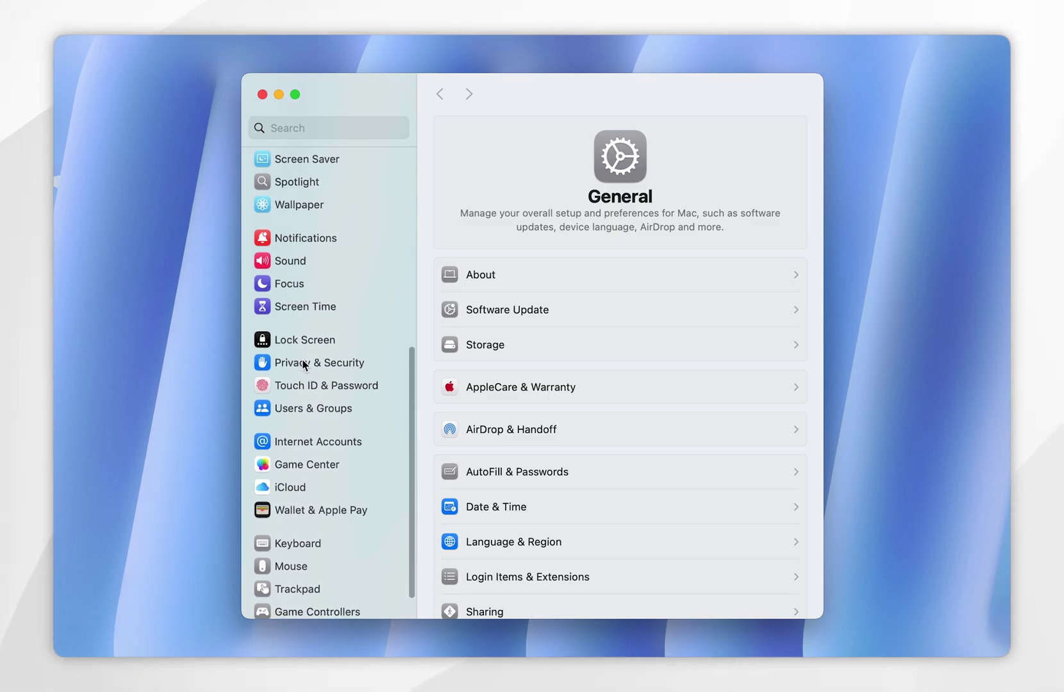
pyautogui.click(304, 364)
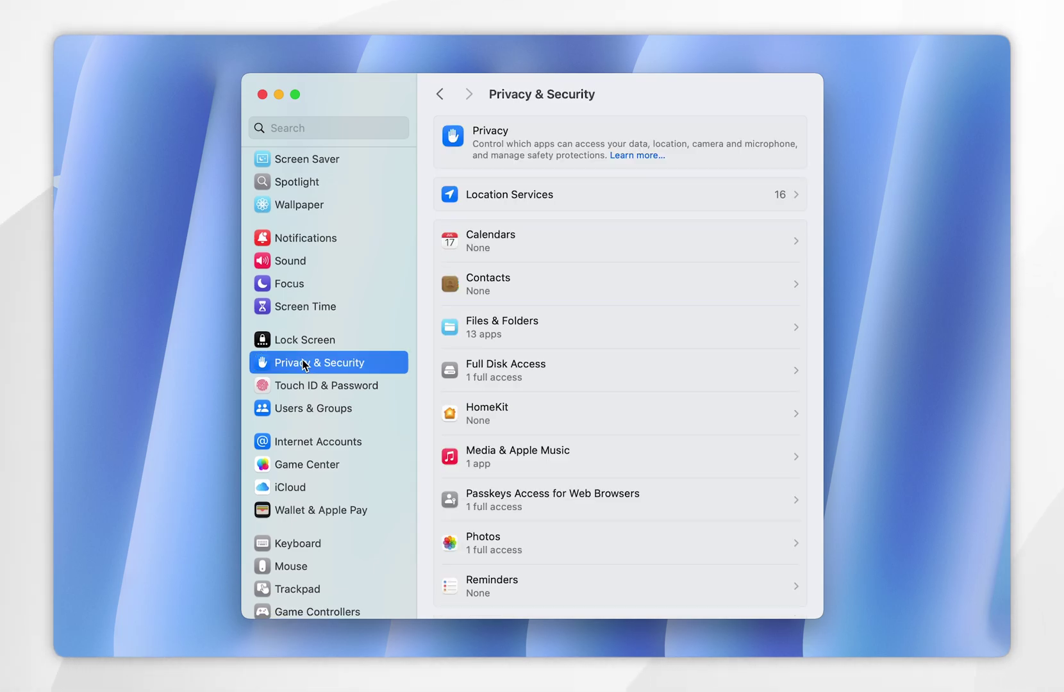
pyautogui.scroll(-15, 647, 384)
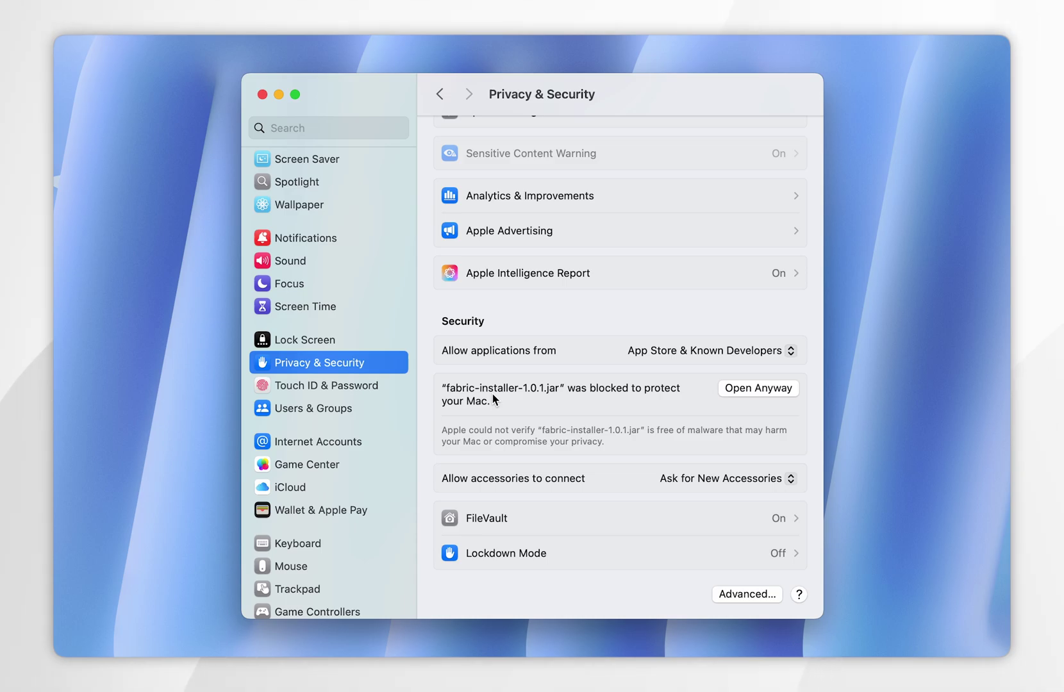
pyautogui.click(757, 389)
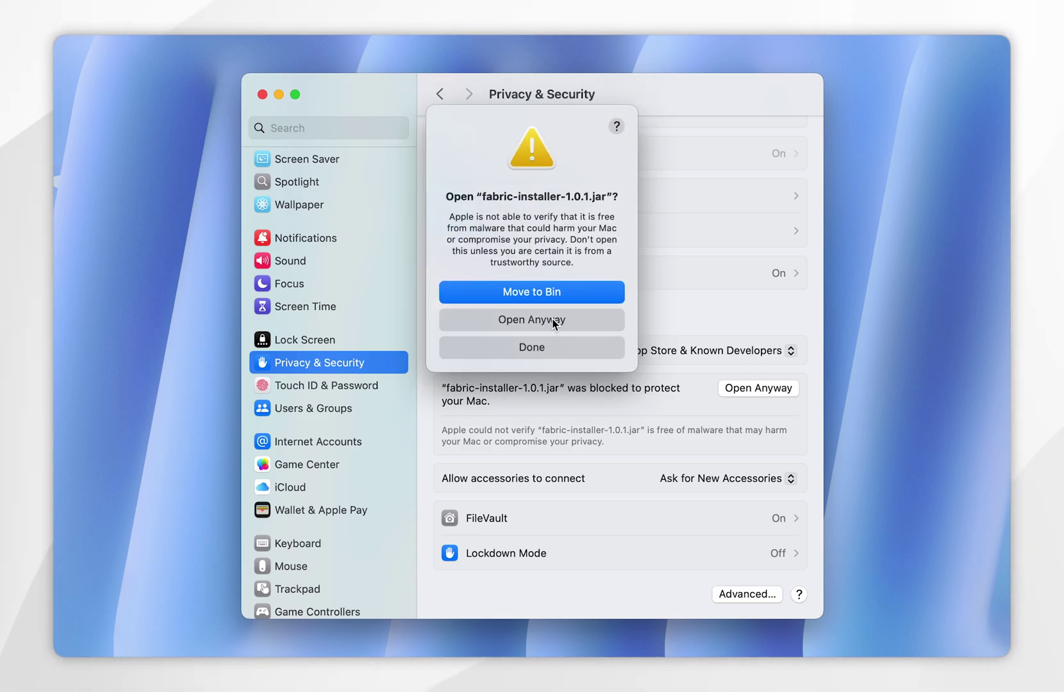
pyautogui.click(552, 321)
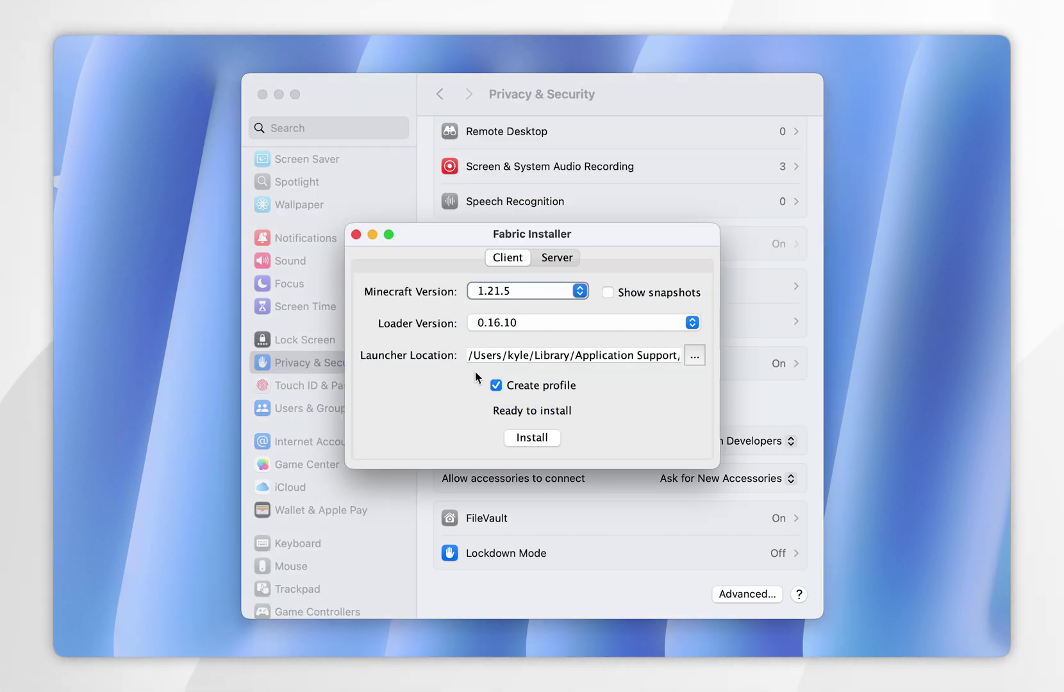
# Step: Install Fabric Loader 0.16.10 for Minecraft 1.21.5, acknowledge success, and close the installer
pyautogui.press('super+q')
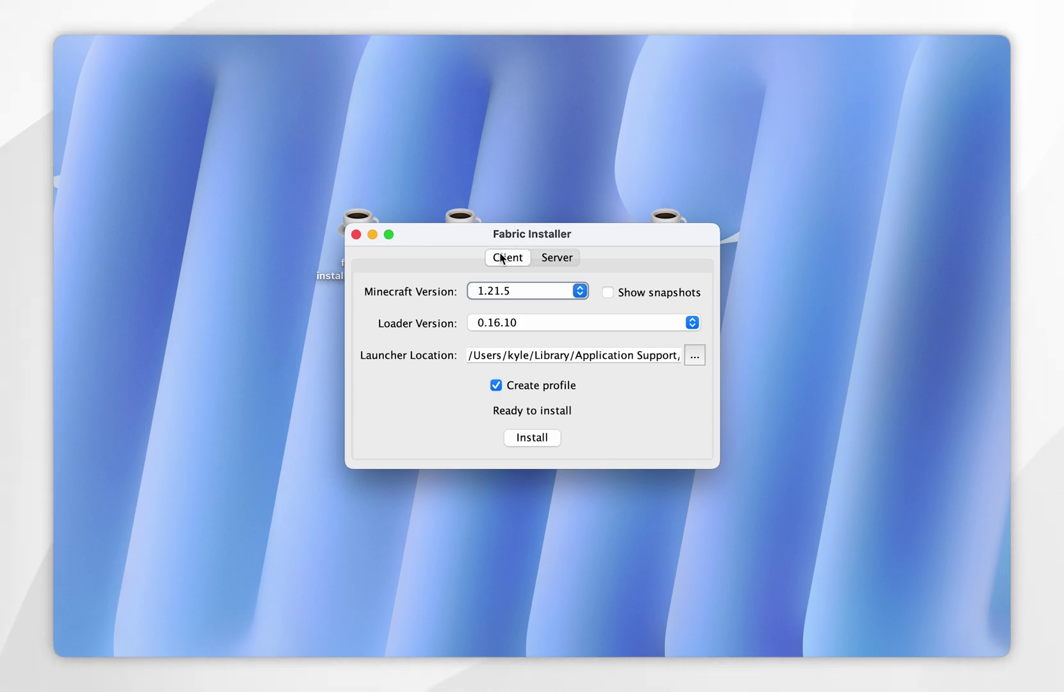
pyautogui.click(578, 292)
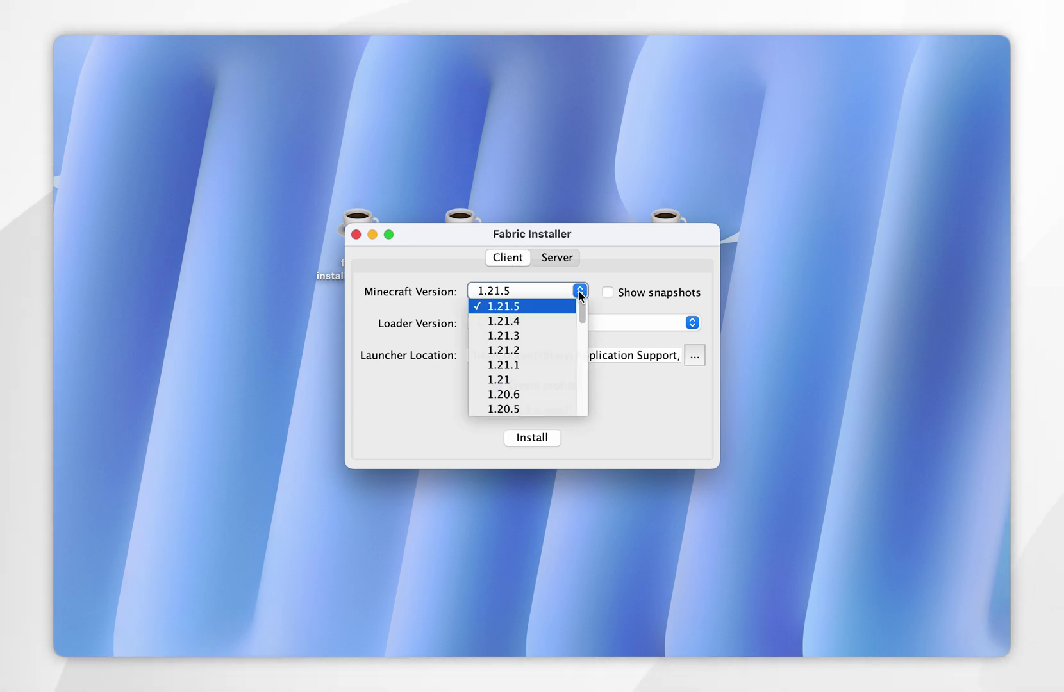
pyautogui.click(513, 308)
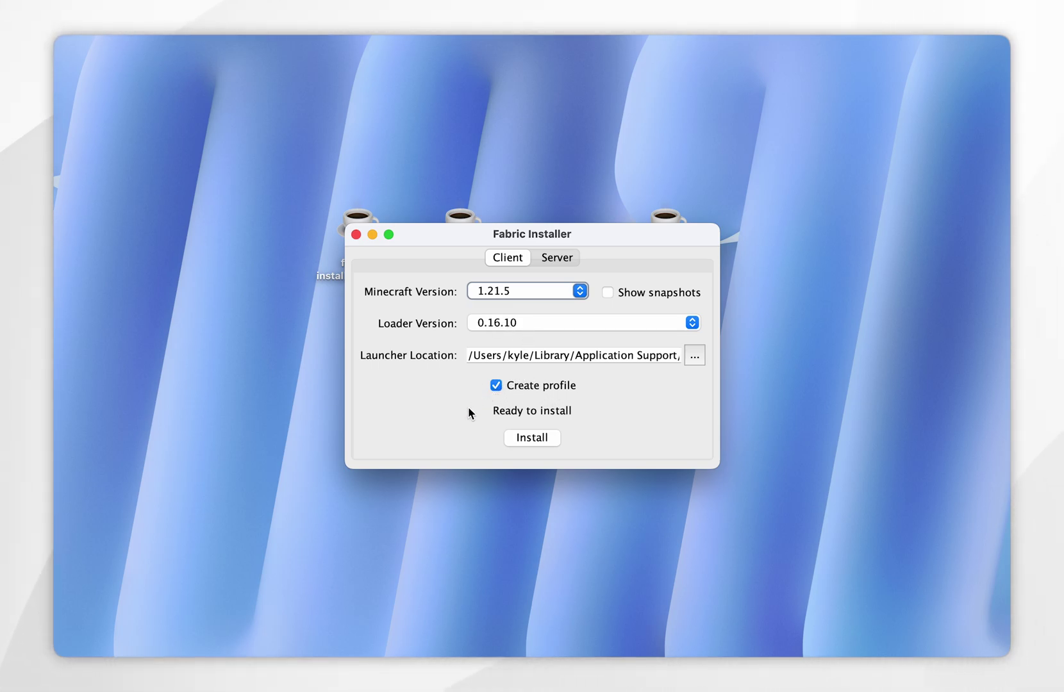
pyautogui.click(535, 439)
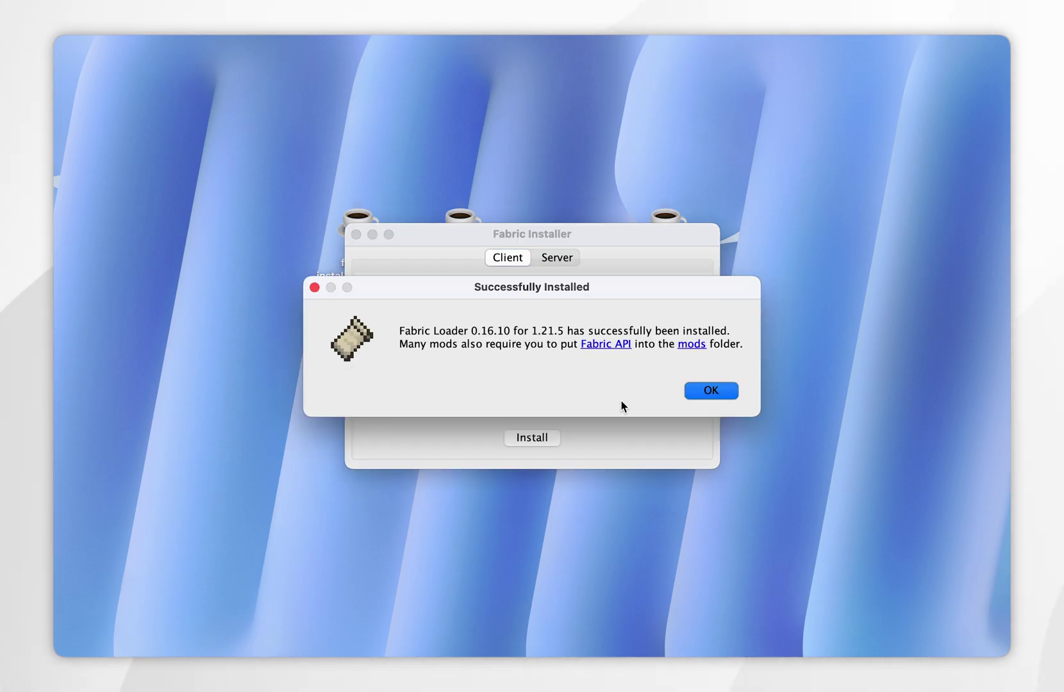
pyautogui.click(711, 390)
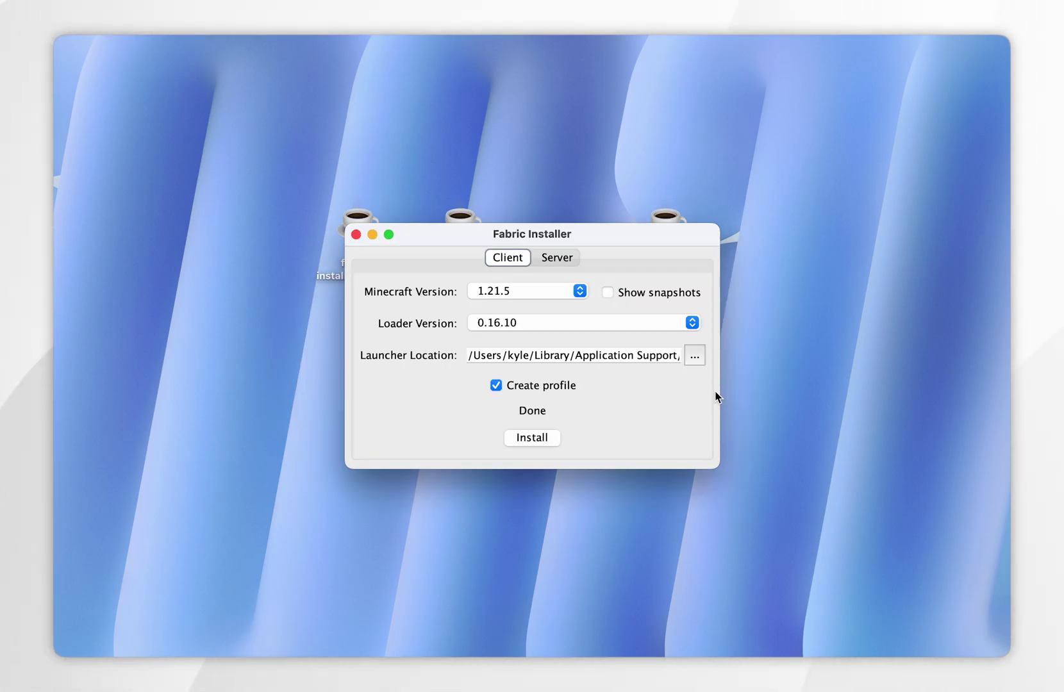
pyautogui.click(356, 235)
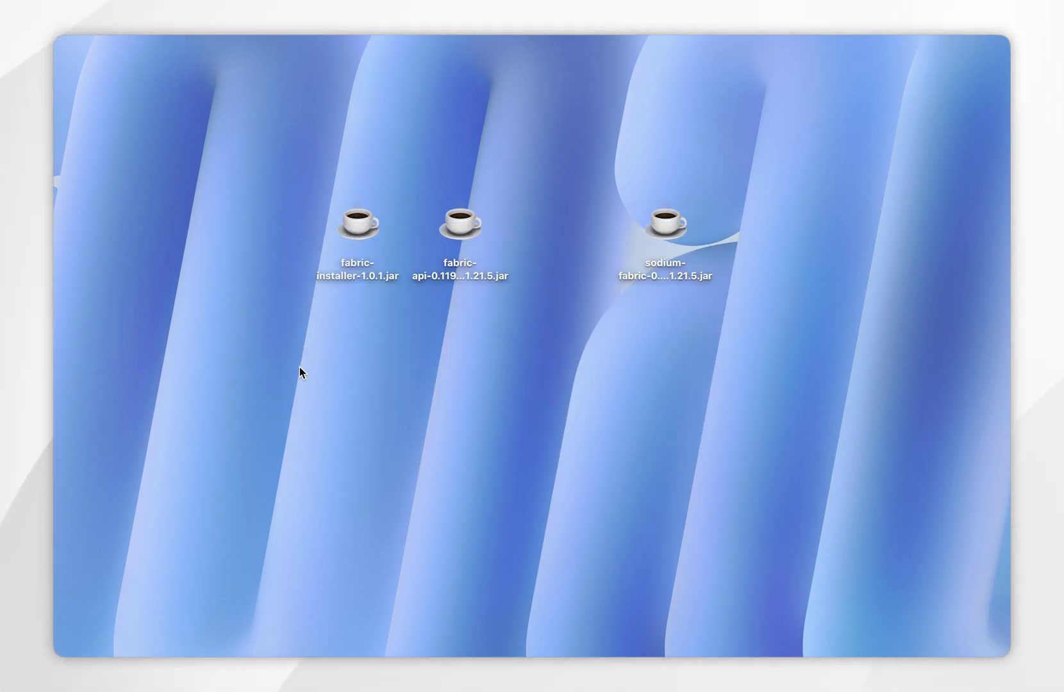
# Step: Move the fabric-installer jar to the Bin and bring up the Minecraft Launcher
pyautogui.moveTo(309, 339); pyautogui.dragTo(382, 181)
pyautogui.press('super+BackSpace')
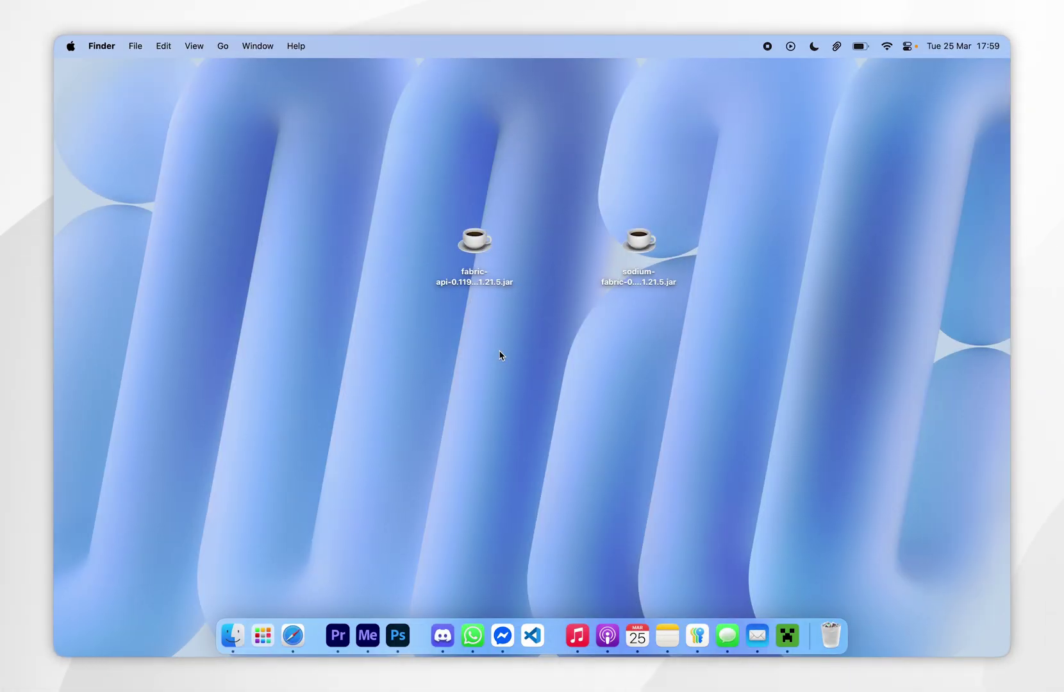
pyautogui.moveTo(379, 171); pyautogui.dragTo(455, 232)
pyautogui.moveTo(568, 180); pyautogui.dragTo(652, 319)
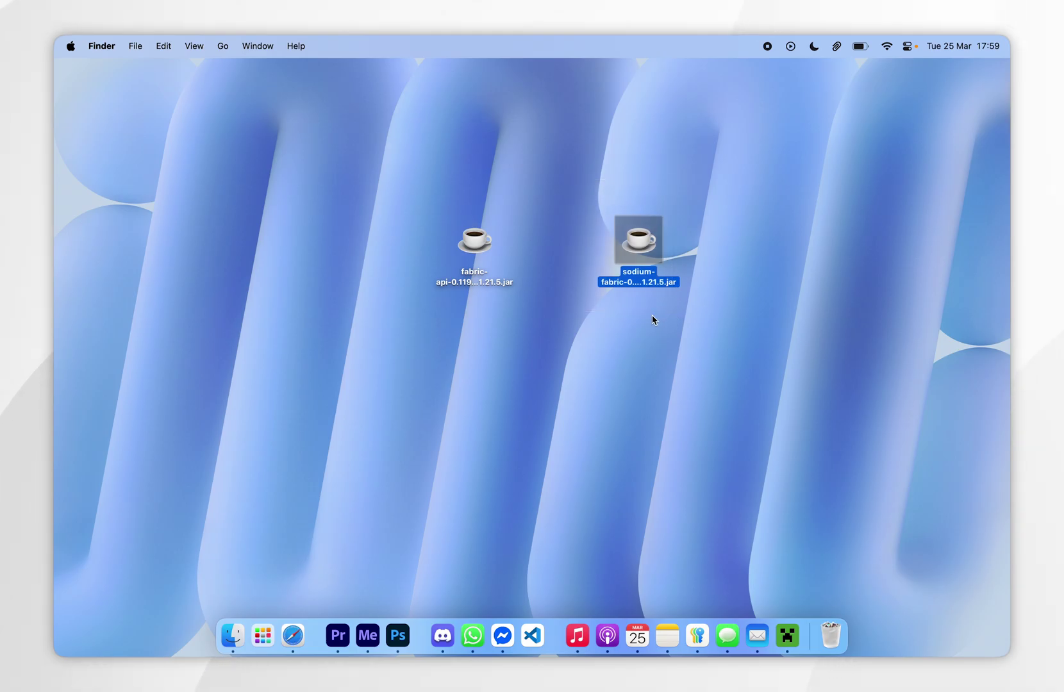
pyautogui.click(787, 635)
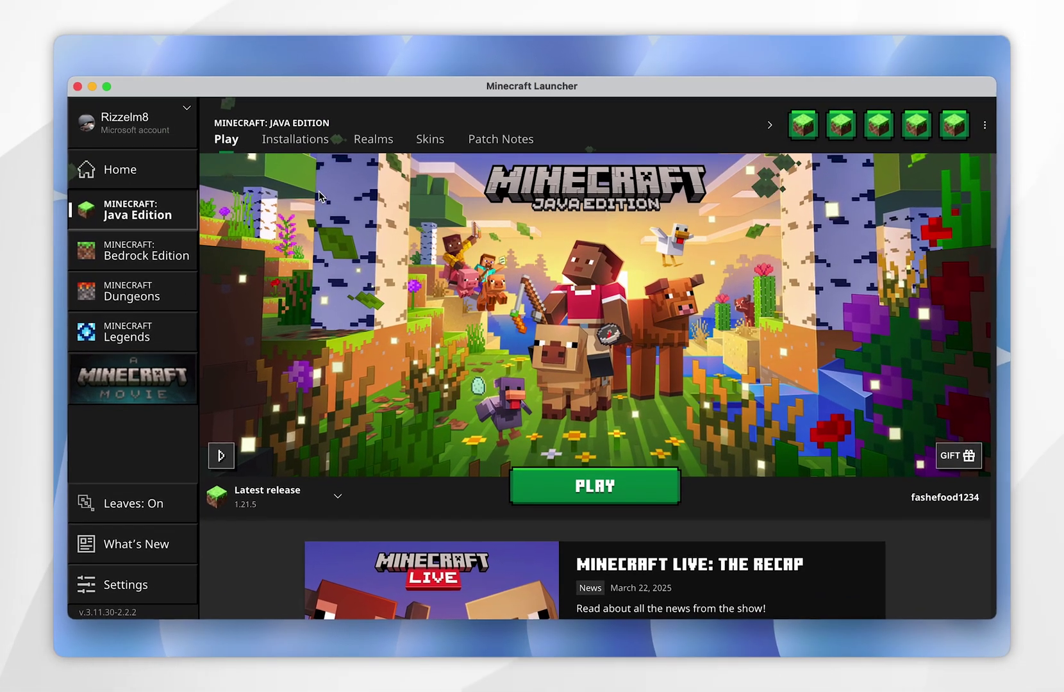
# Step: Open the fabric-loader-1.21.5 installation's game folder from the Installations list
pyautogui.click(294, 146)
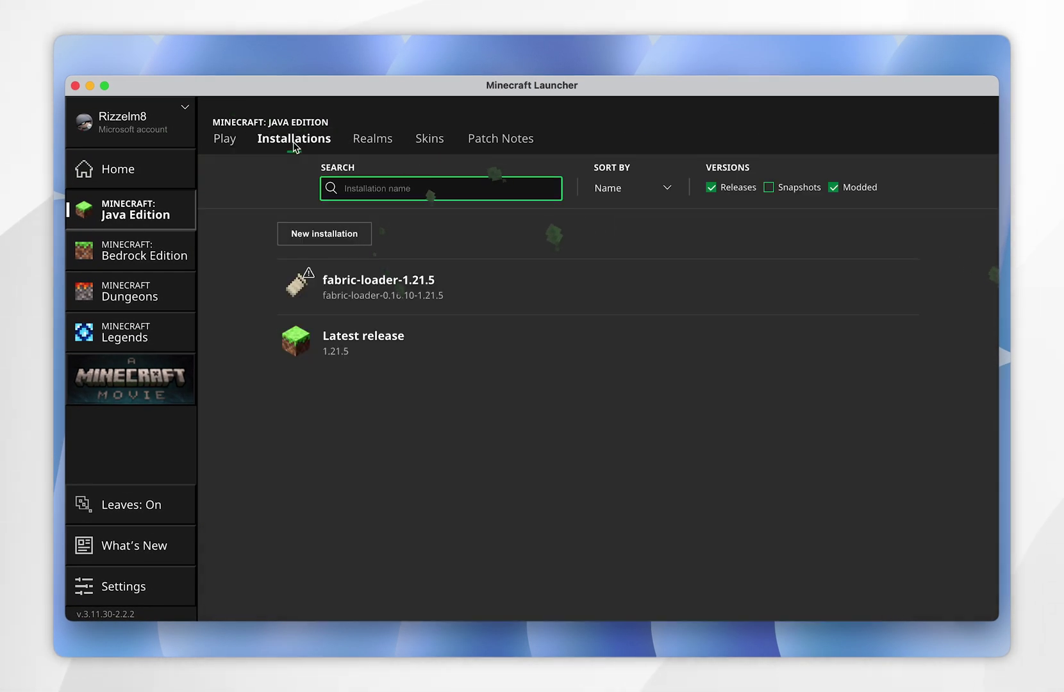
pyautogui.moveTo(326, 280)
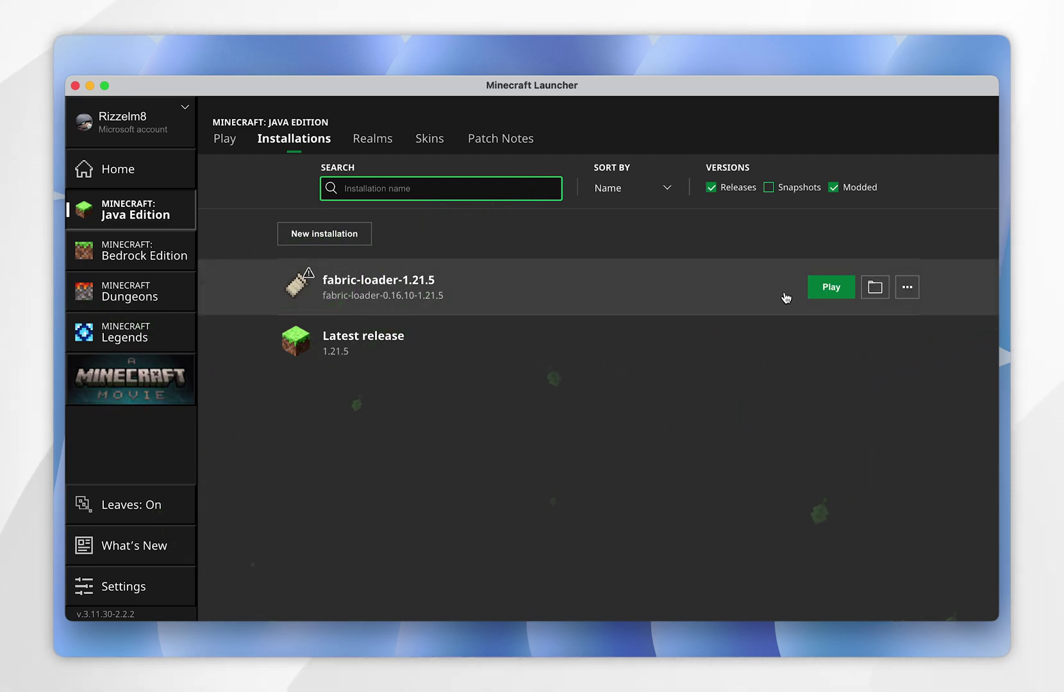
pyautogui.click(871, 288)
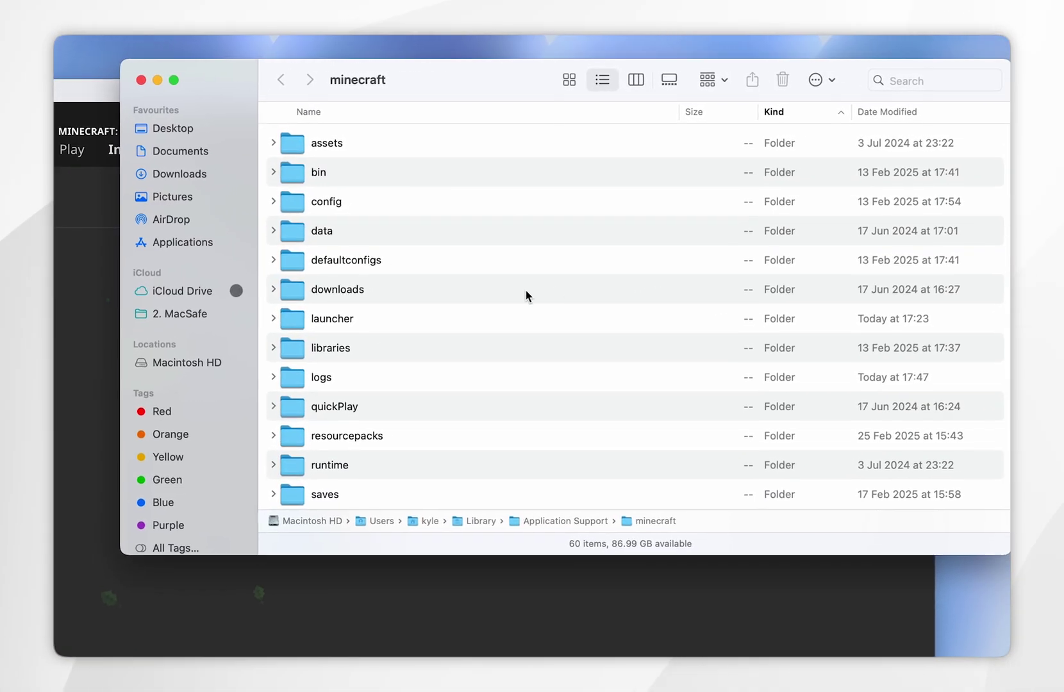
# Step: Create a new folder named mods inside minecraft and open it
pyautogui.scroll(-4, 374, 277)
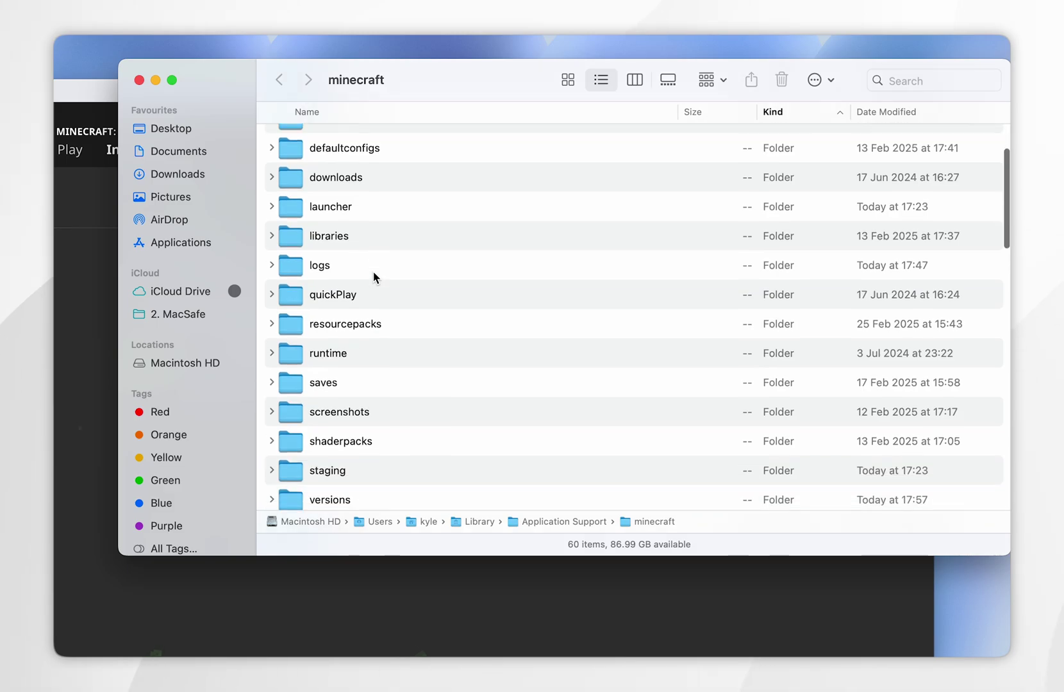
pyautogui.scroll(-5, 373, 277)
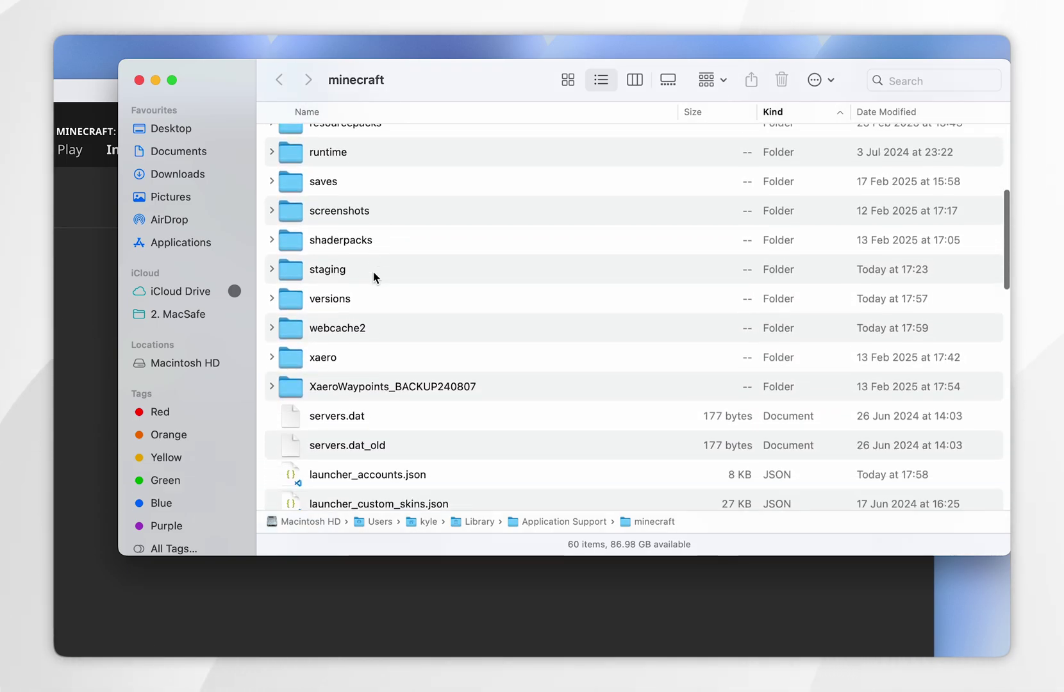
pyautogui.scroll(10, 374, 276)
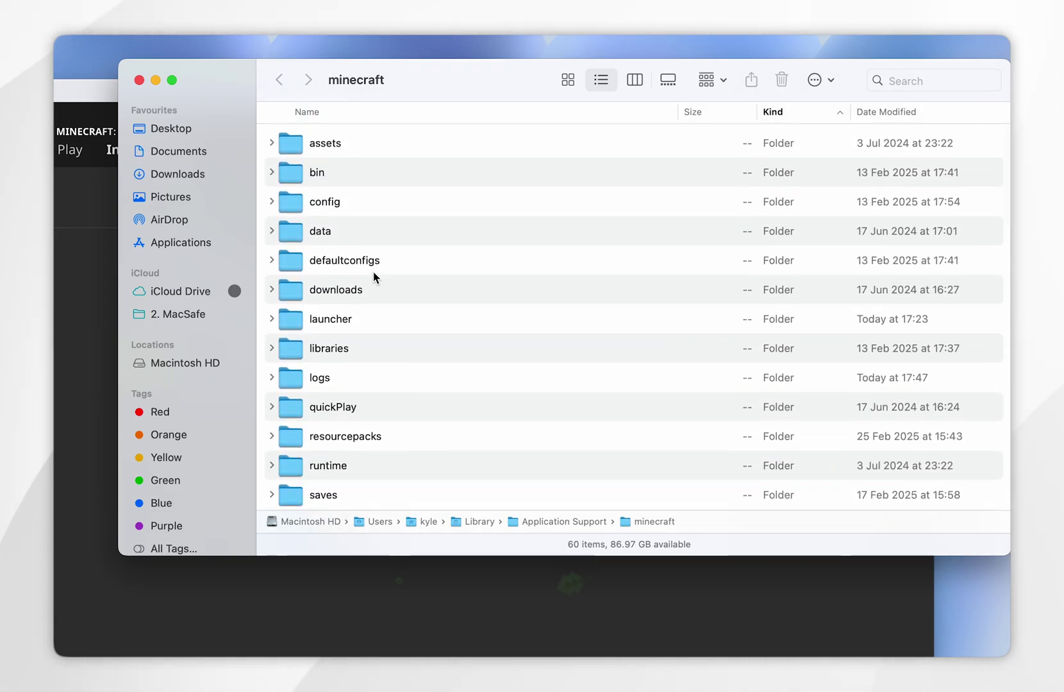
pyautogui.click(816, 85)
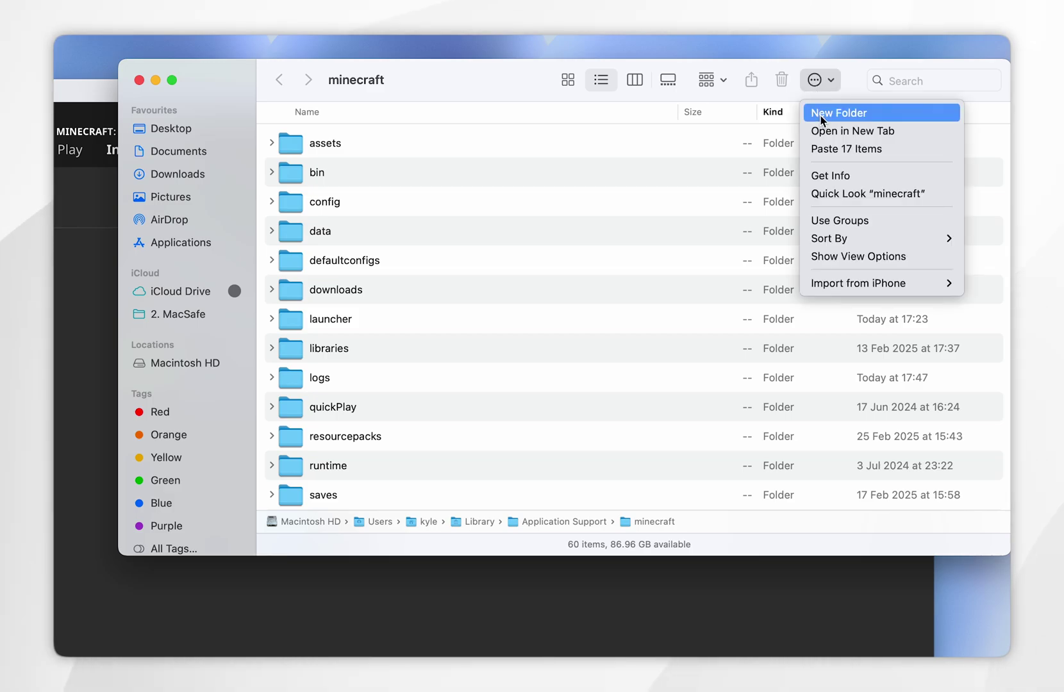
pyautogui.click(820, 114)
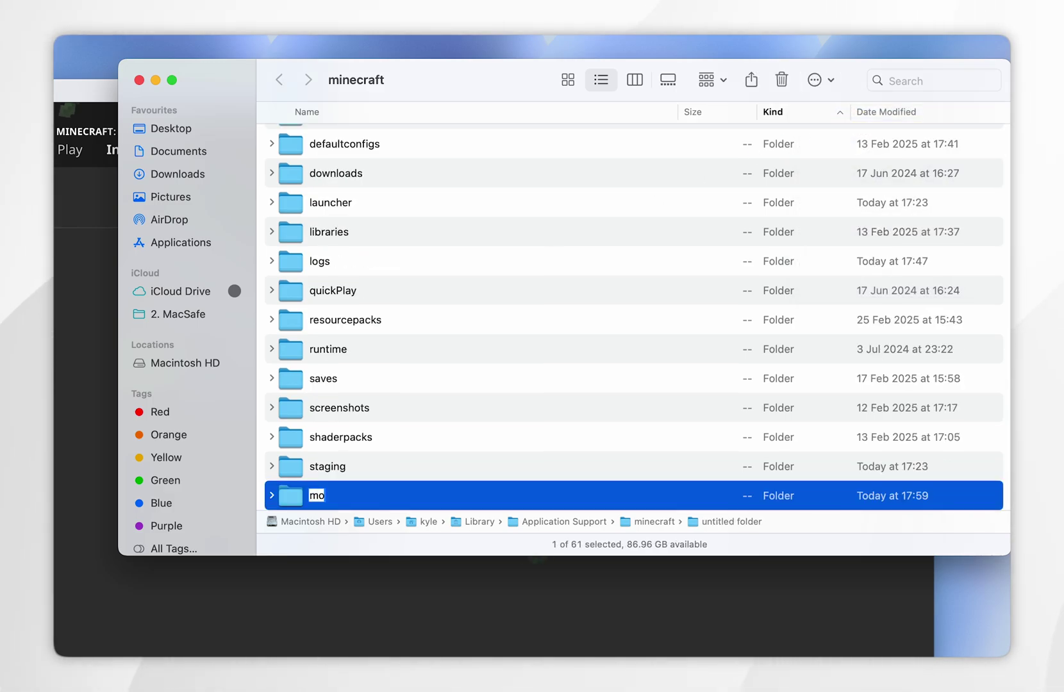
pyautogui.press('Return')
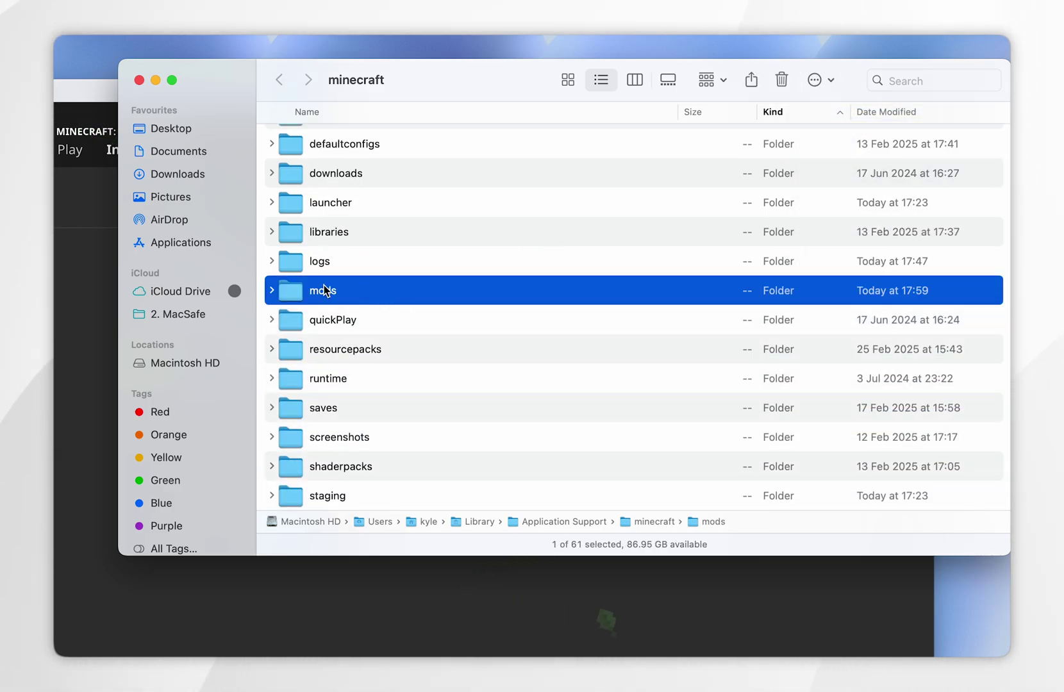
pyautogui.doubleClick(325, 292)
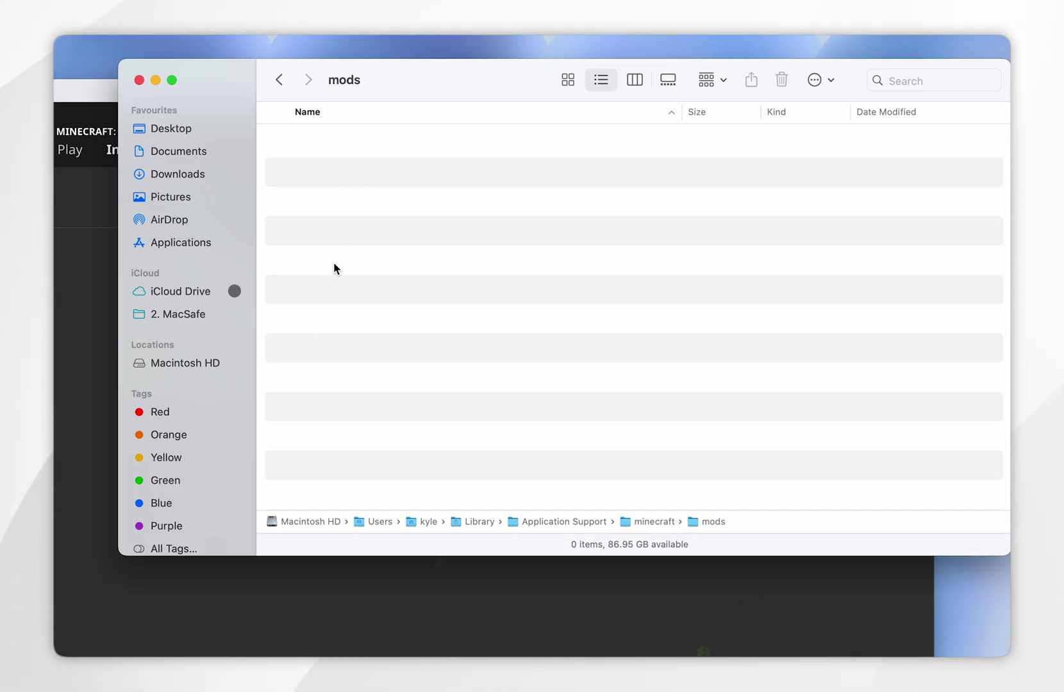
# Step: Move the fabric-api and sodium-fabric jars from the desktop into mods, then close the window
pyautogui.press('F11')
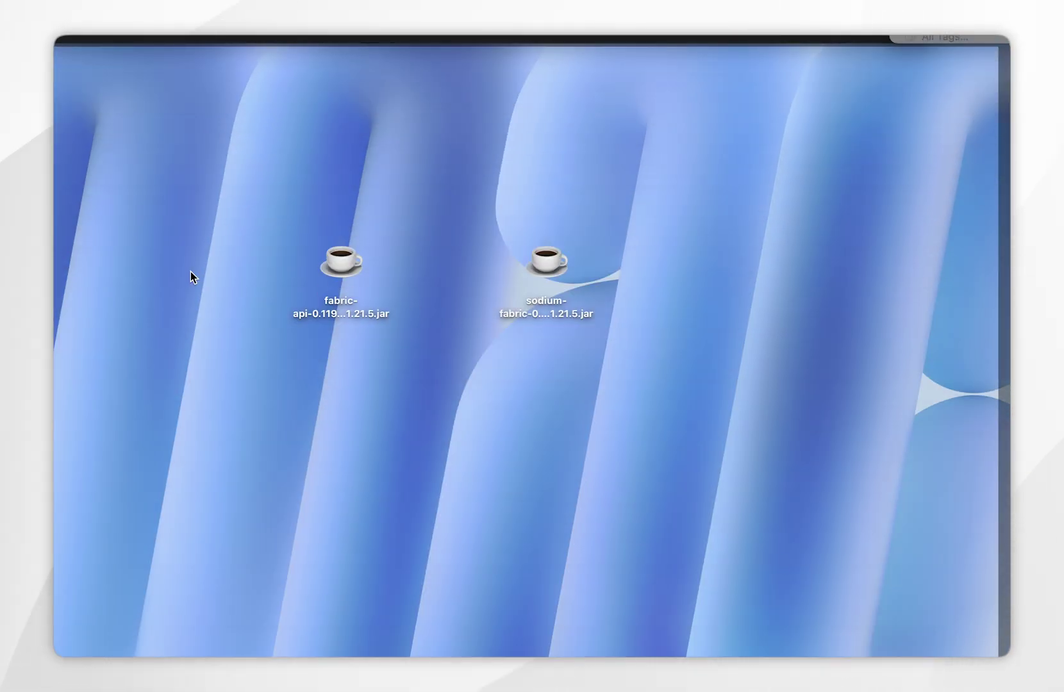
pyautogui.moveTo(190, 271); pyautogui.dragTo(642, 330)
pyautogui.moveTo(348, 259); pyautogui.dragTo(484, 318)
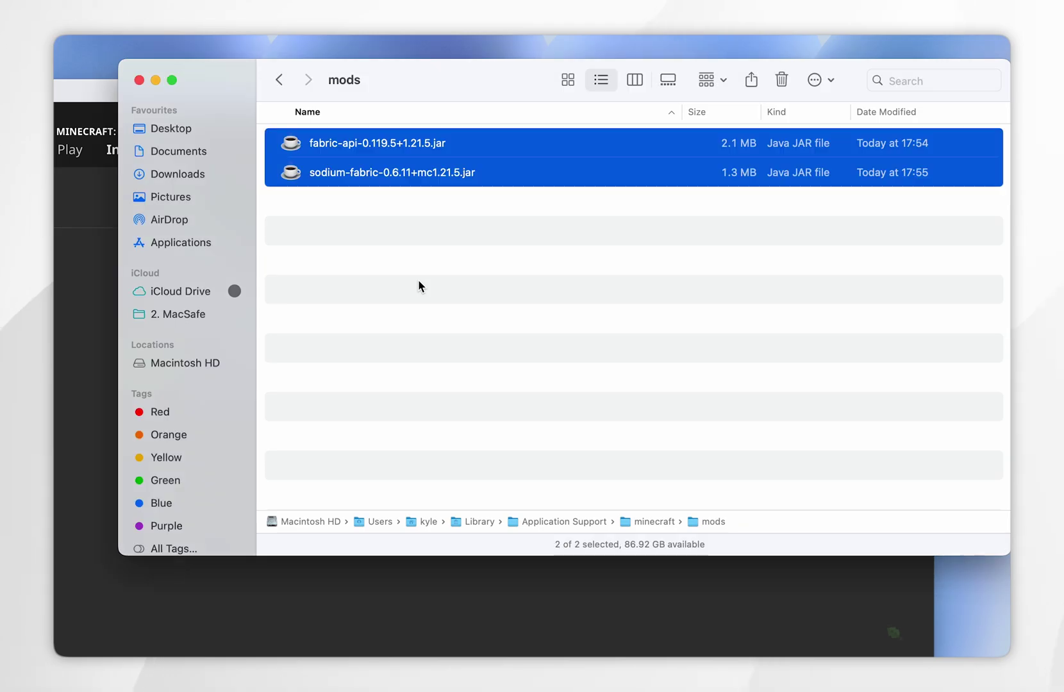
pyautogui.click(418, 282)
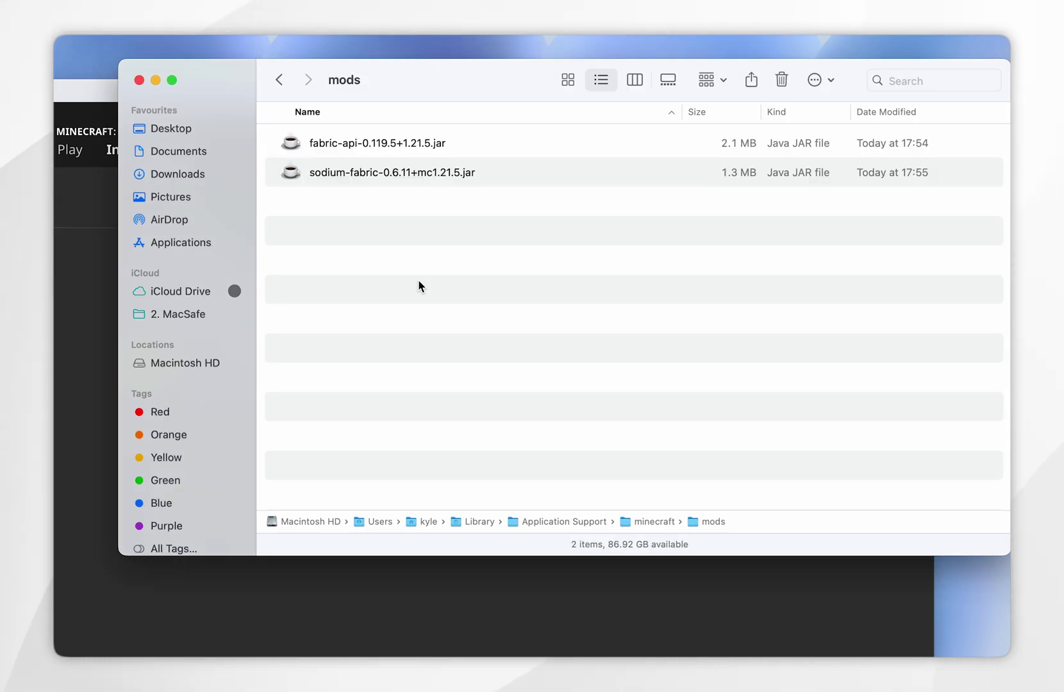
pyautogui.click(139, 80)
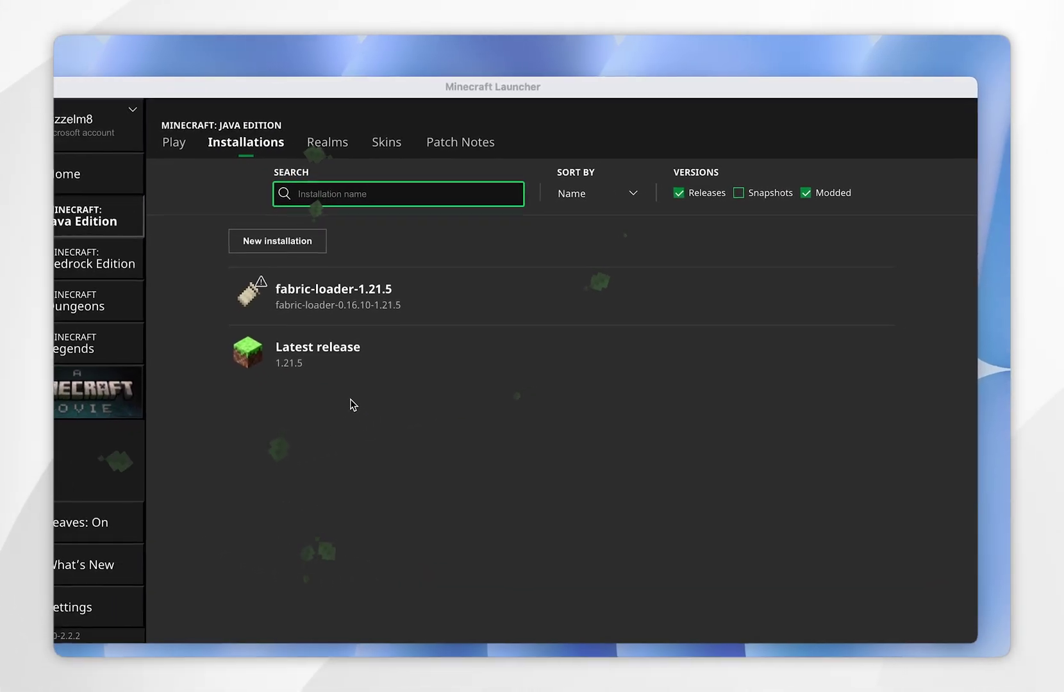
# Step: Select the fabric-loader-1.21.5 installation in the Play page's version selector
pyautogui.click(404, 405)
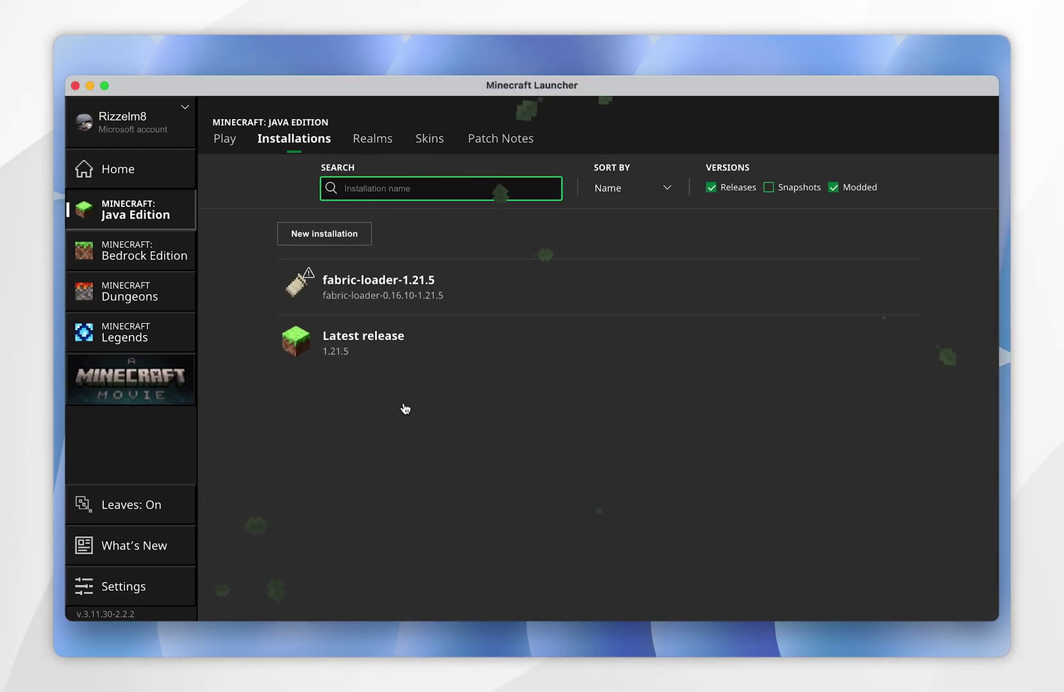
pyautogui.click(232, 145)
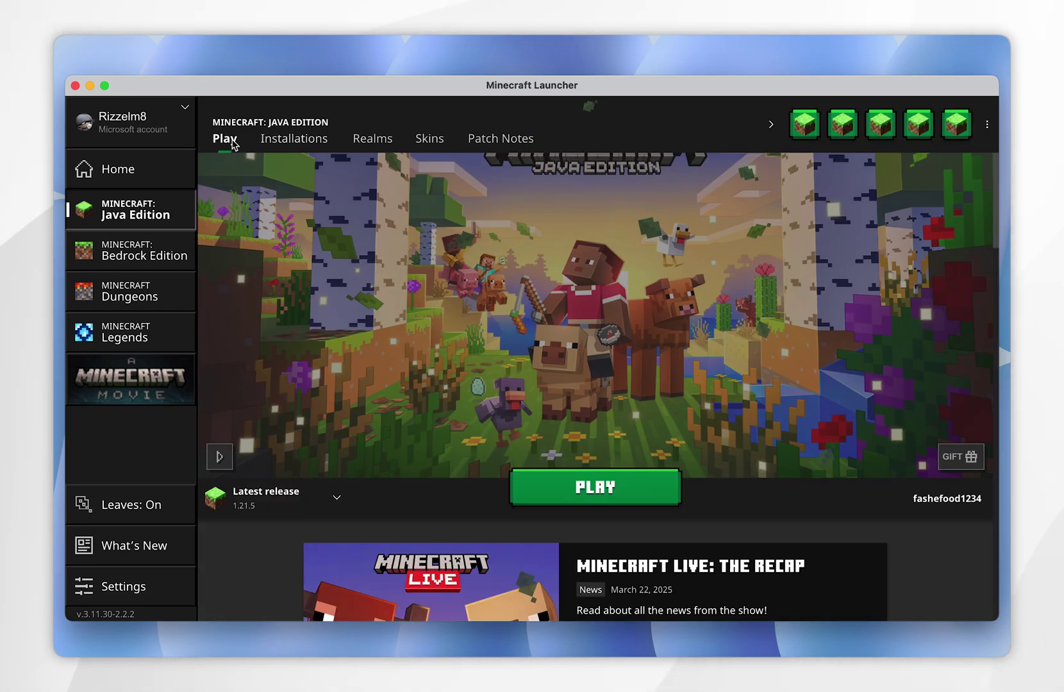
pyautogui.click(293, 508)
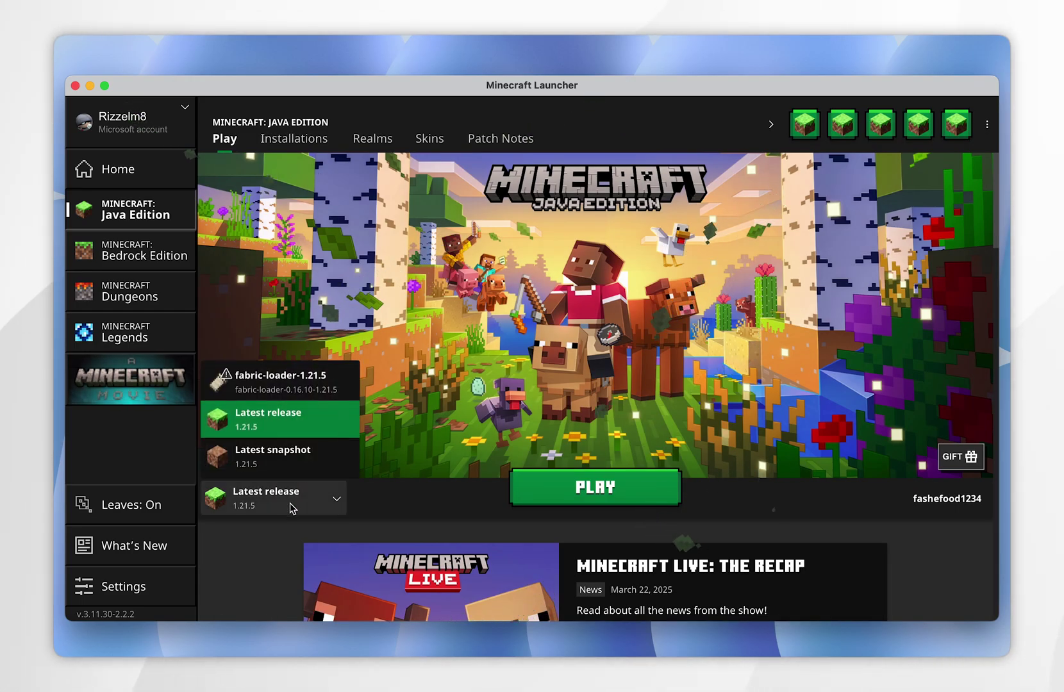
pyautogui.click(272, 390)
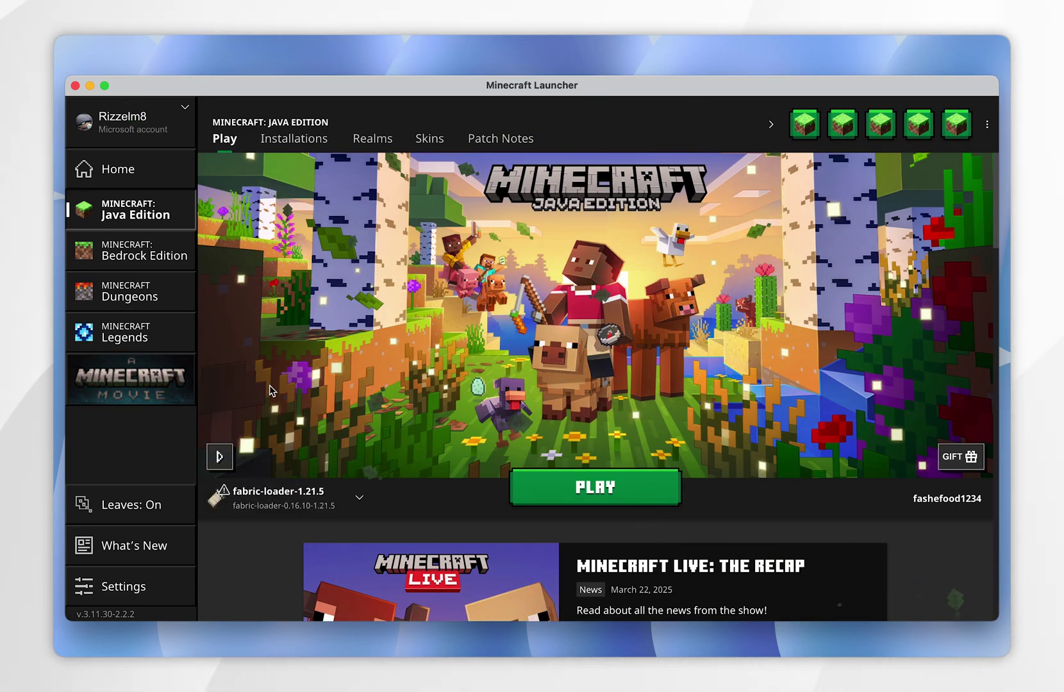
# Step: Launch Fabric 1.21.5 and open Options > Video Settings to show Sodium's settings page
pyautogui.click(562, 493)
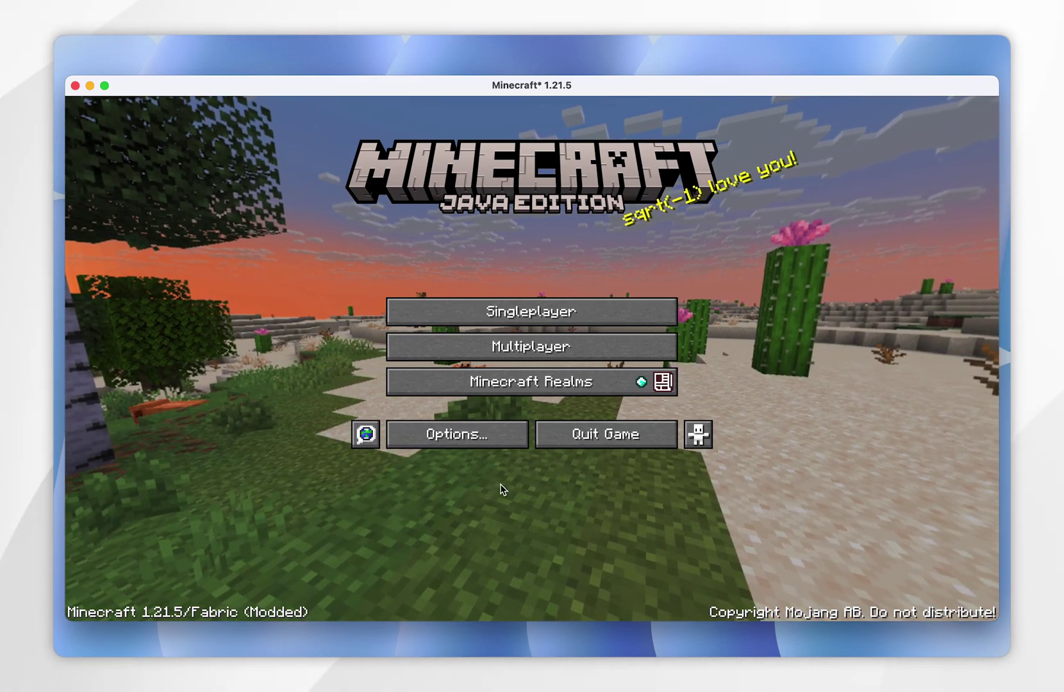
pyautogui.click(448, 437)
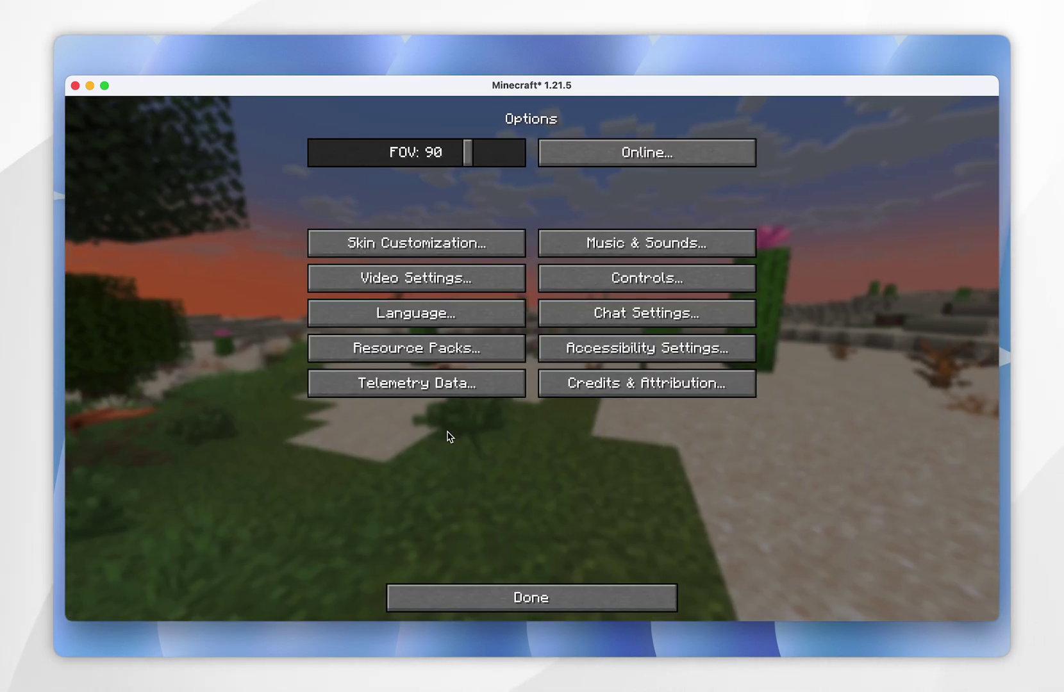
pyautogui.click(409, 280)
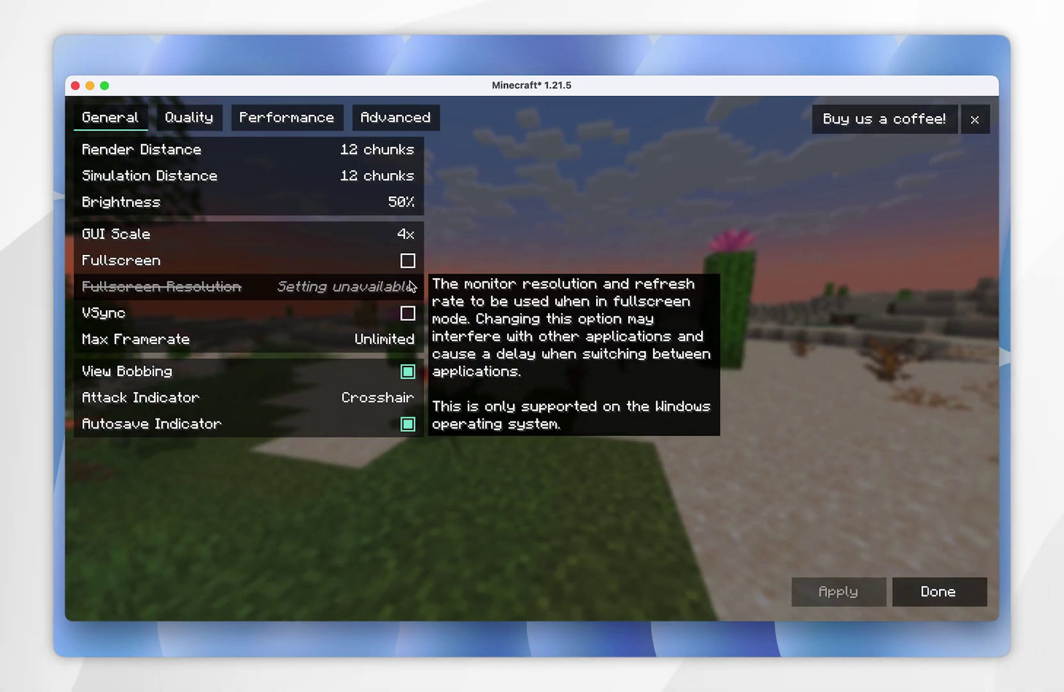